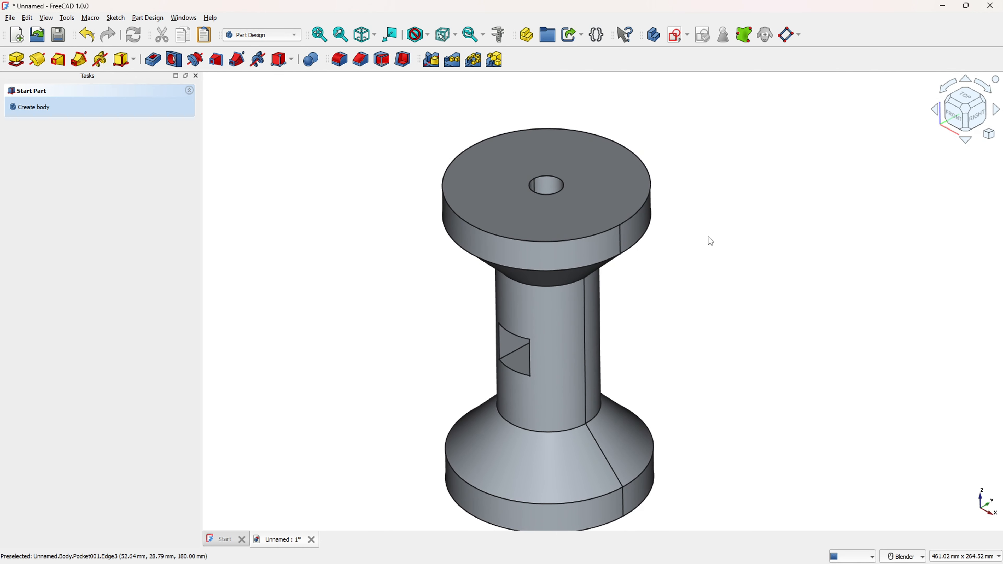
# - Switch to the PDF drawing Vol1_001 (7)_1 and mark the vertical direction, the spool's centre axis and the upper rim's half outline in red
pyautogui.hotkey('alt', 'Tab')
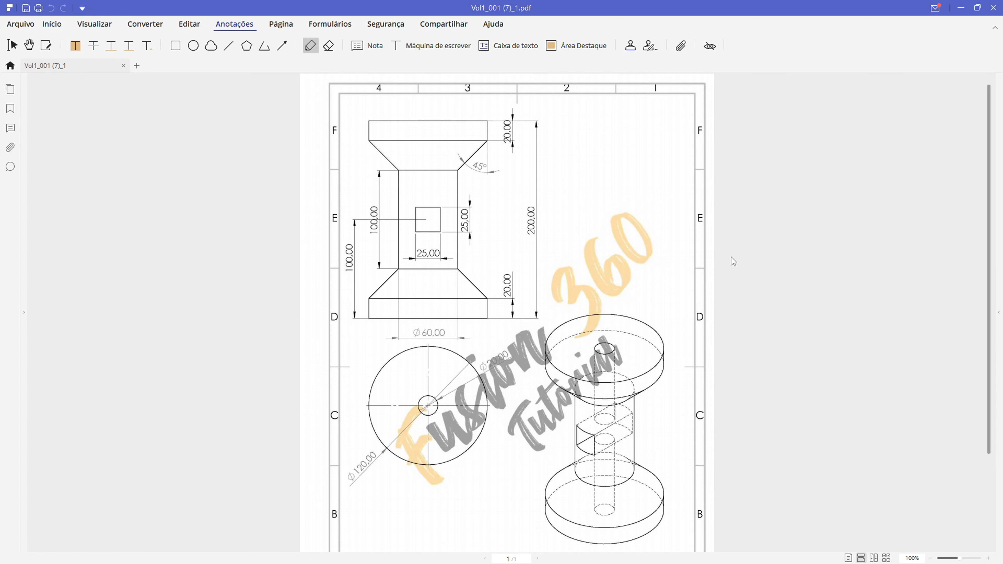
pyautogui.moveTo(603, 252); pyautogui.dragTo(612, 285)
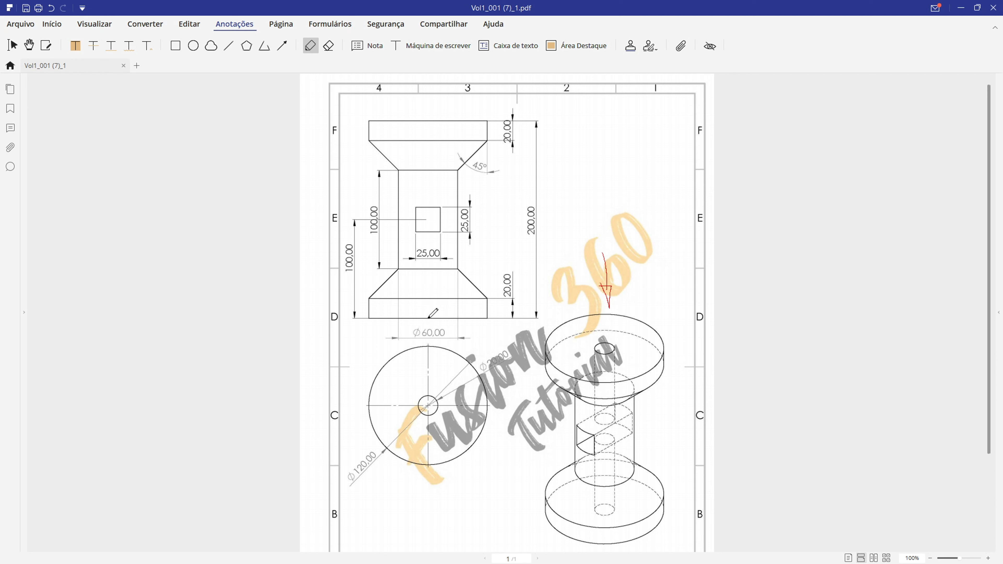
pyautogui.moveTo(427, 318); pyautogui.dragTo(429, 125)
pyautogui.moveTo(428, 120)
pyautogui.mouseDown()
pyautogui.moveTo(486, 120)
pyautogui.moveTo(487, 140)
pyautogui.mouseUp()
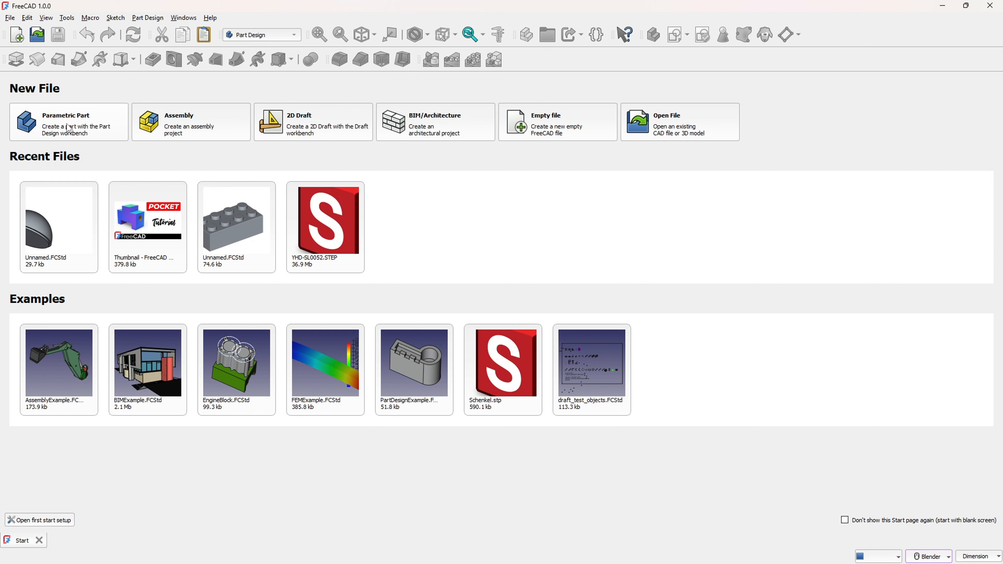
# - Switch to FreeCAD, create a new parametric part and start a sketch on the XZ plane
pyautogui.click(70, 128)
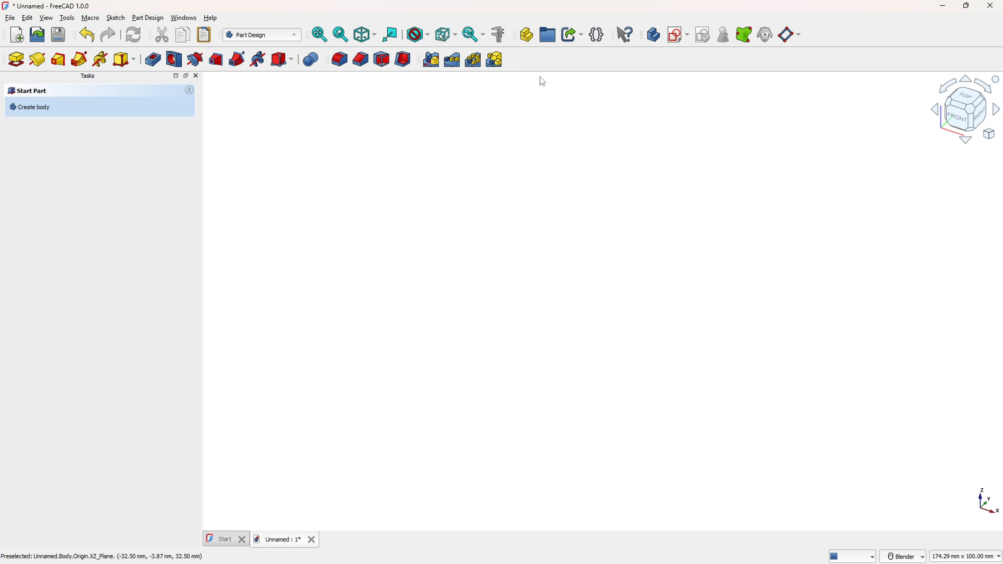
pyautogui.click(679, 39)
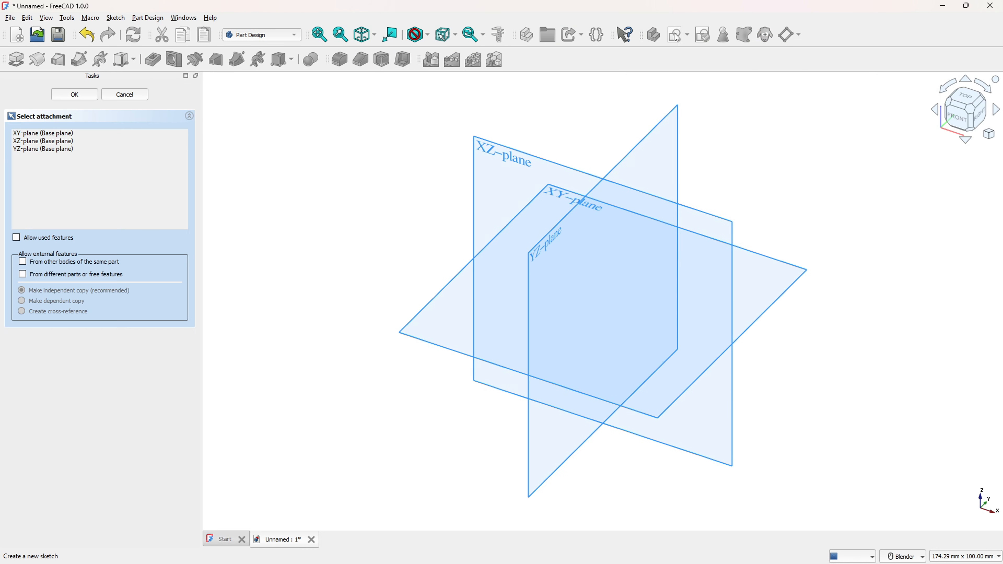
pyautogui.click(486, 153)
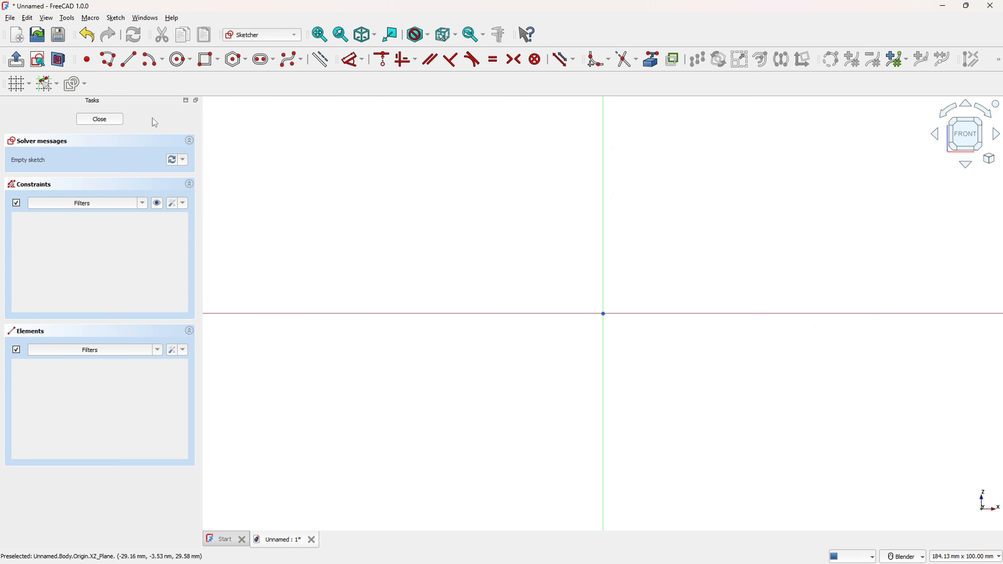
# - Draw a vertical line about 47 mm long from the origin up along the vertical axis
pyautogui.click(107, 60)
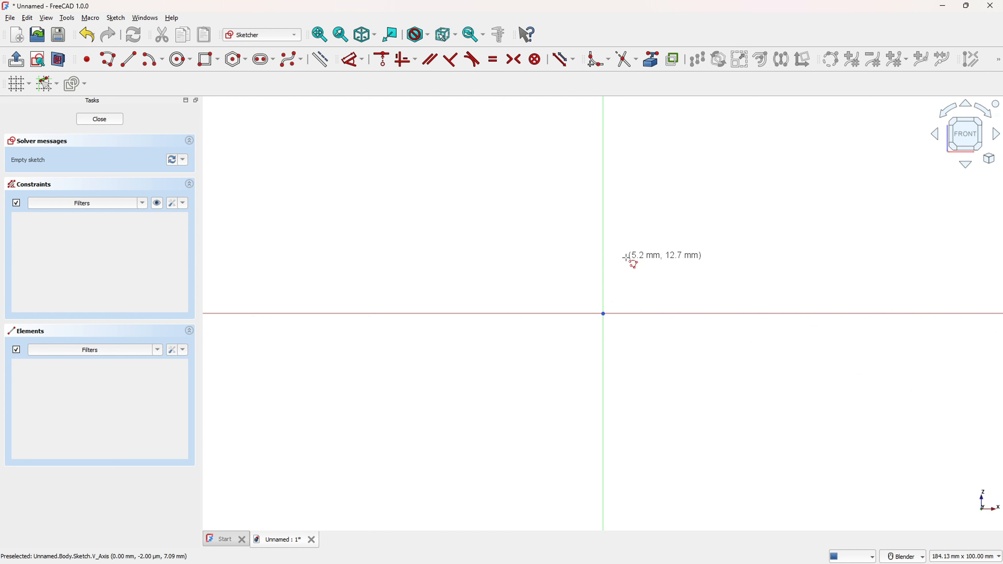
pyautogui.keyDown('ctrl'); pyautogui.moveTo(625, 258); pyautogui.dragTo(532, 341, button='middle'); pyautogui.keyUp('ctrl')
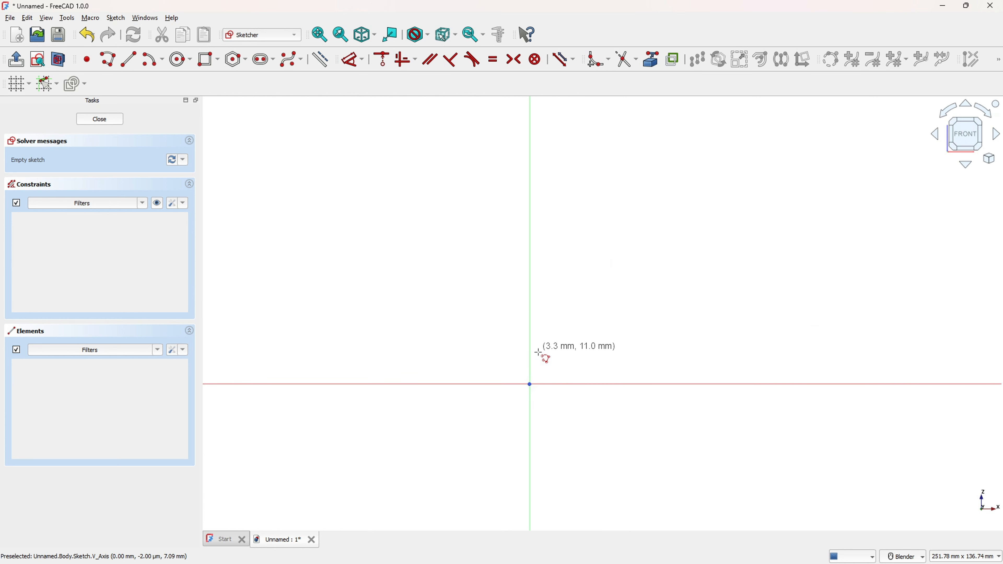
pyautogui.click(530, 384)
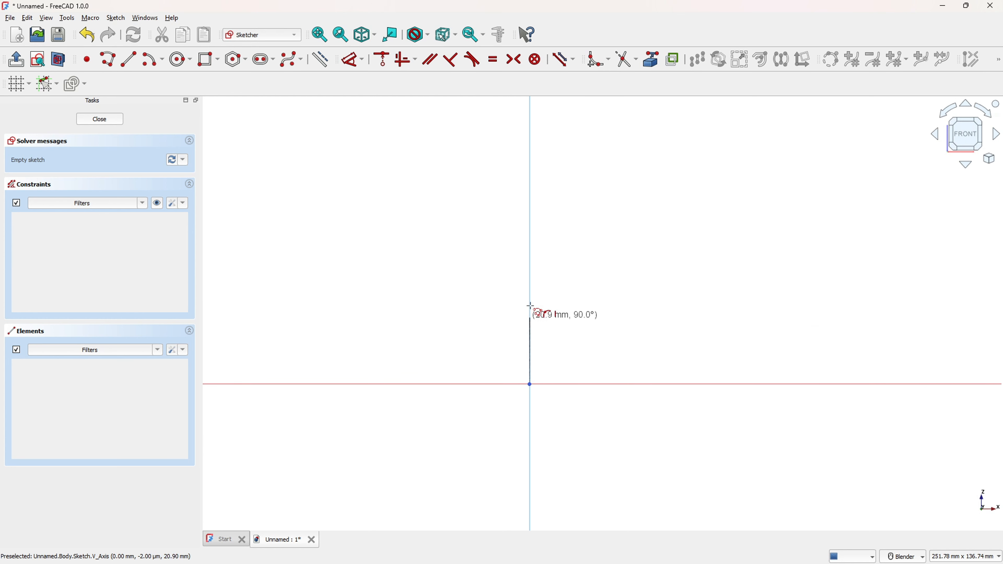
pyautogui.doubleClick(530, 235)
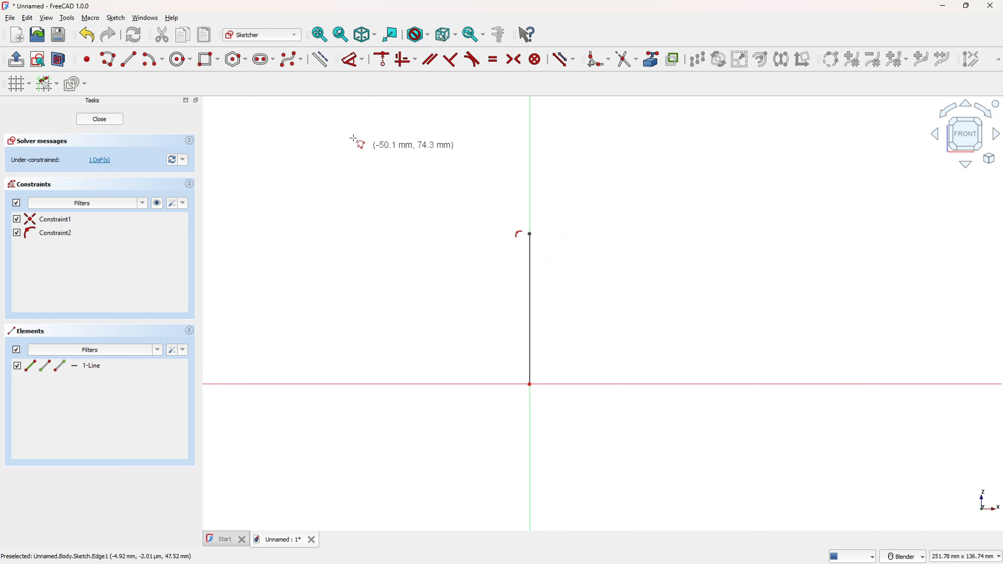
# - Constrain the vertical axis line's length to 200 mm
pyautogui.click(352, 60)
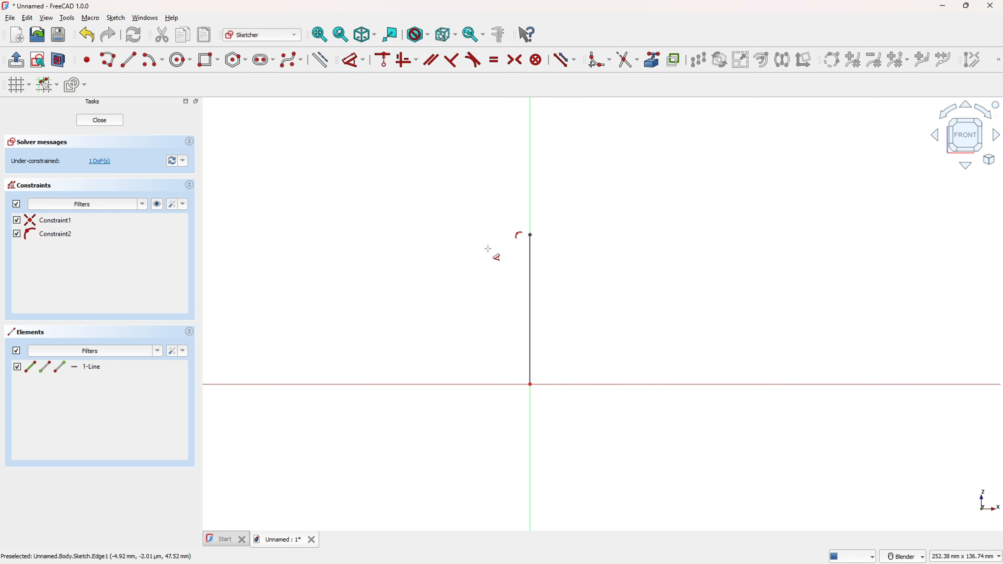
pyautogui.click(531, 291)
pyautogui.click(440, 293)
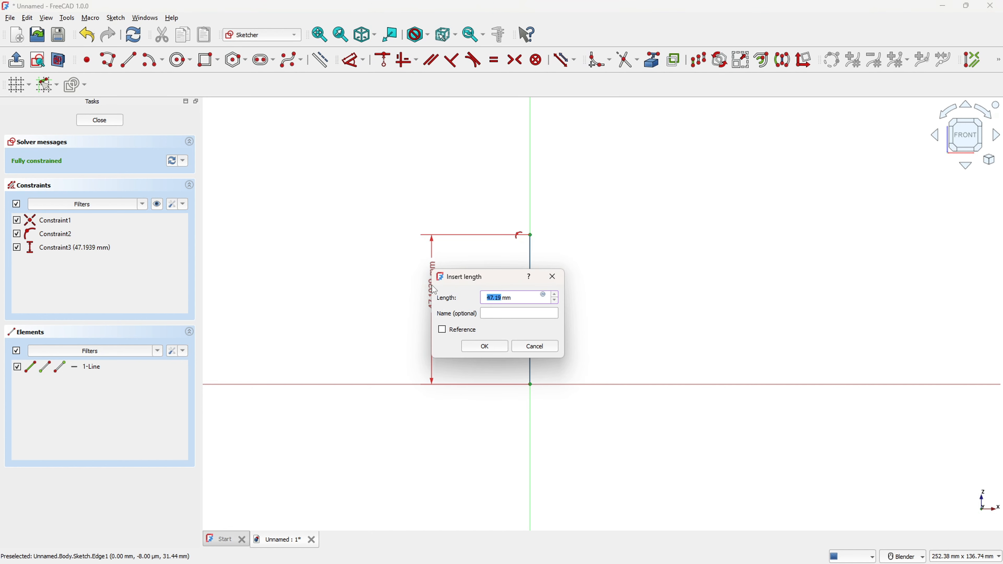
pyautogui.write('200')
pyautogui.press('Return')
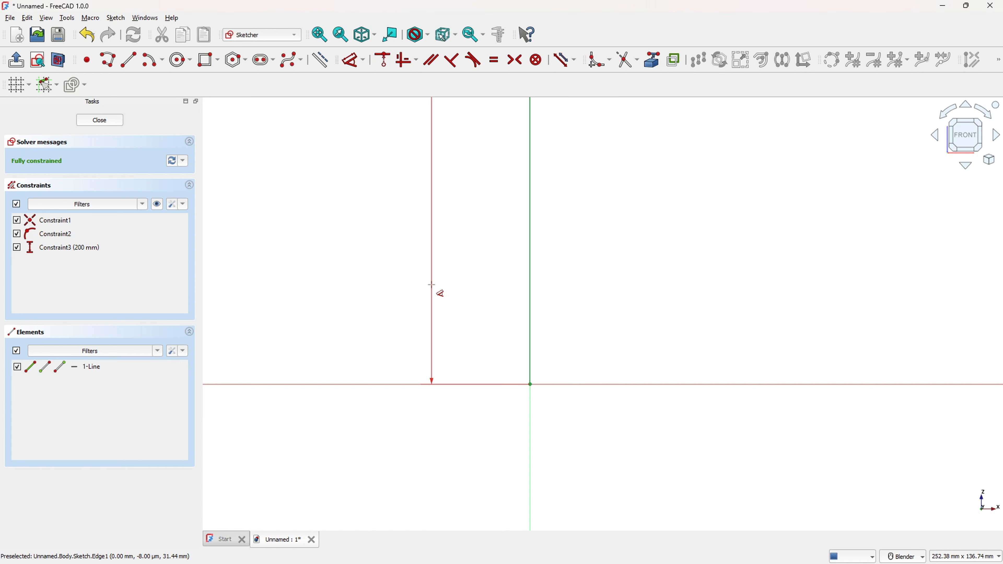
pyautogui.scroll(-6, 431, 284)
pyautogui.moveTo(479, 209)
pyautogui.keyDown('shift'); pyautogui.mouseDown(button='middle')
pyautogui.moveTo(506, 340)
pyautogui.moveTo(486, 282)
pyautogui.mouseUp(button='middle'); pyautogui.keyUp('shift')
pyautogui.scroll(-3, 509, 336)
pyautogui.scroll(6, 506, 330)
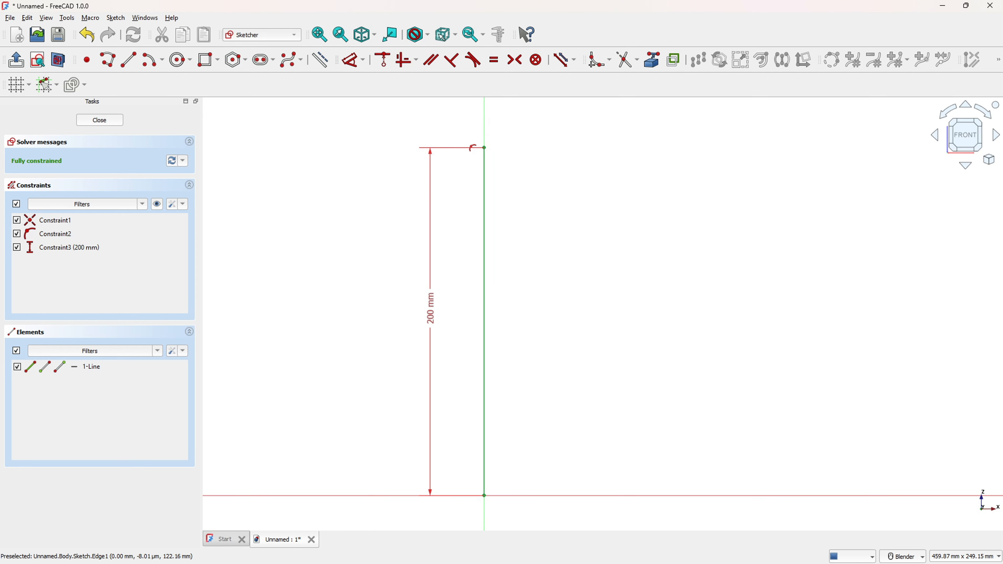
# - Switch to the PDF drawing, mark the upper radius, circle the Ø120 dimension with the note 60, and trace the right half-profile
pyautogui.hotkey('alt', 'Tab')
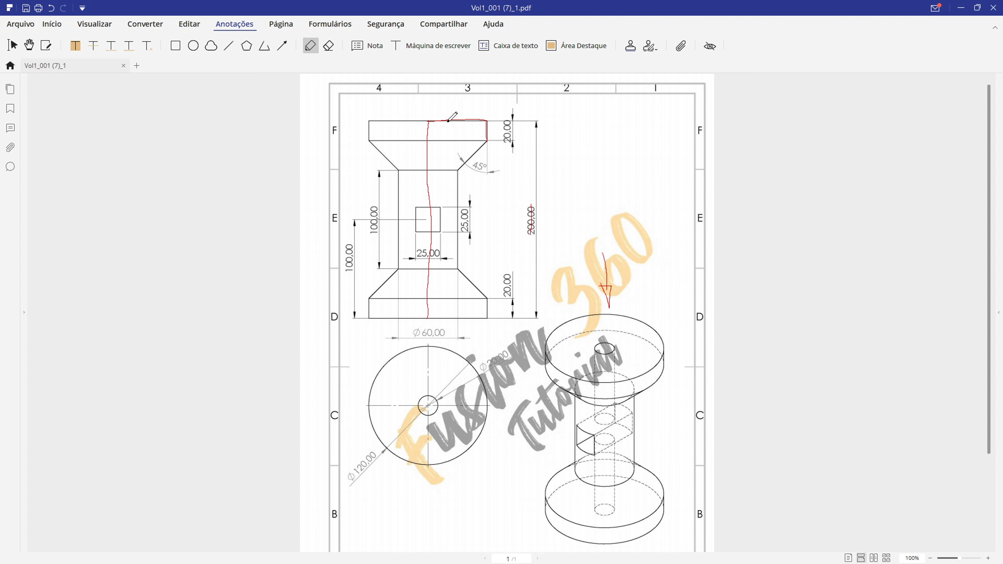
pyautogui.moveTo(427, 127); pyautogui.dragTo(426, 115)
pyautogui.moveTo(488, 108); pyautogui.dragTo(487, 121)
pyautogui.moveTo(369, 449)
pyautogui.mouseDown()
pyautogui.moveTo(346, 474)
pyautogui.moveTo(379, 476)
pyautogui.moveTo(382, 451)
pyautogui.moveTo(387, 488)
pyautogui.moveTo(392, 481)
pyautogui.moveTo(399, 495)
pyautogui.moveTo(406, 487)
pyautogui.moveTo(395, 482)
pyautogui.mouseUp()
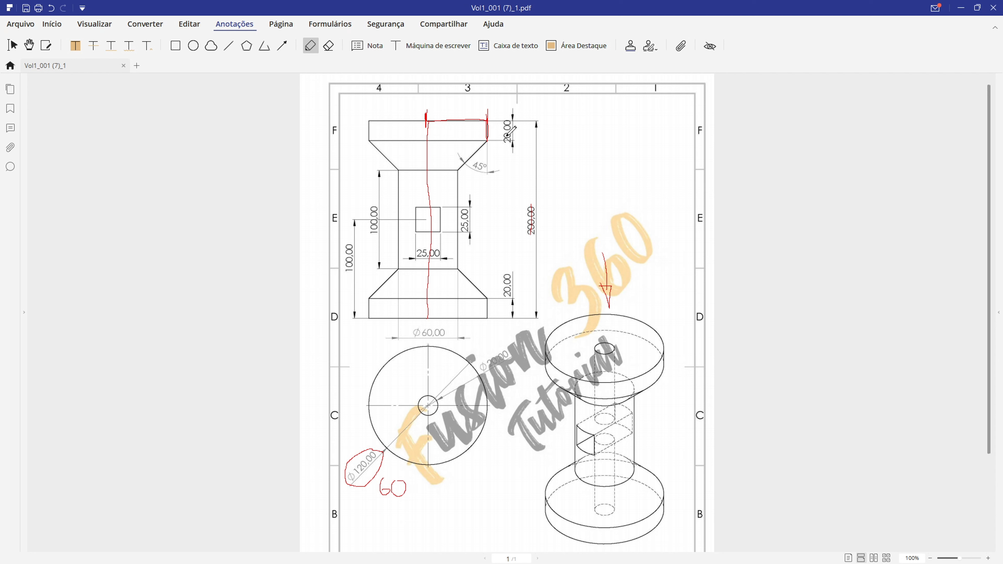
pyautogui.moveTo(437, 121)
pyautogui.mouseDown()
pyautogui.moveTo(478, 119)
pyautogui.moveTo(484, 136)
pyautogui.moveTo(458, 181)
pyautogui.moveTo(457, 263)
pyautogui.moveTo(488, 313)
pyautogui.moveTo(424, 320)
pyautogui.mouseUp()
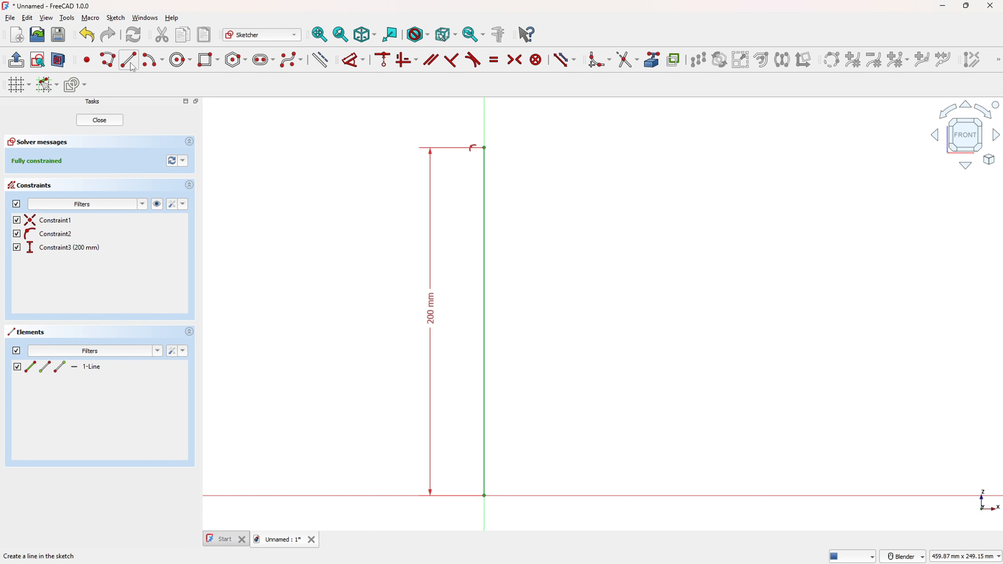
# - In the FreeCAD sketch, draw the closed half-profile polyline from the axis line's upper end to the origin, with an upper edge about 47 mm wide
pyautogui.click(109, 62)
pyautogui.click(484, 148)
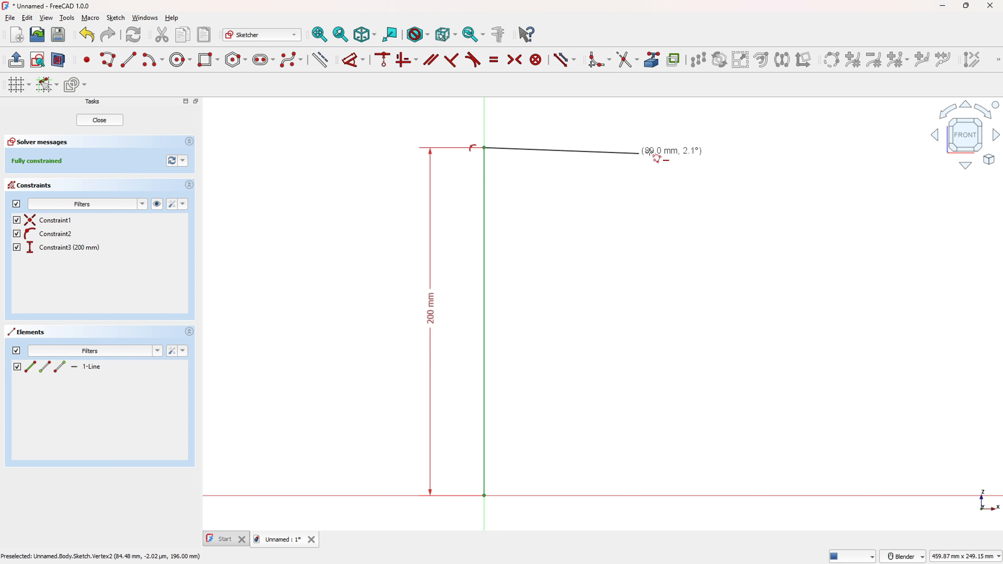
pyautogui.click(566, 148)
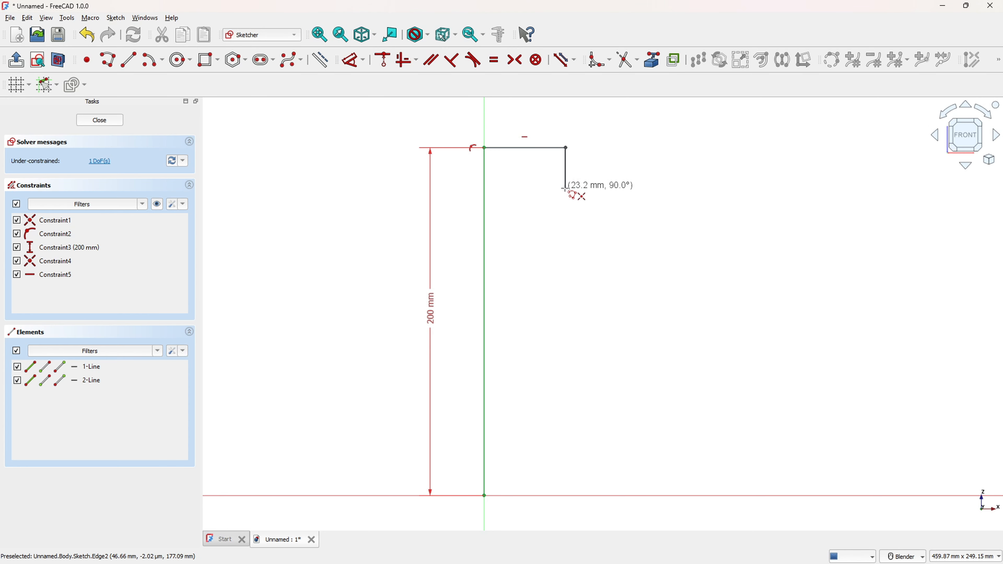
pyautogui.click(566, 187)
pyautogui.click(535, 233)
pyautogui.click(541, 387)
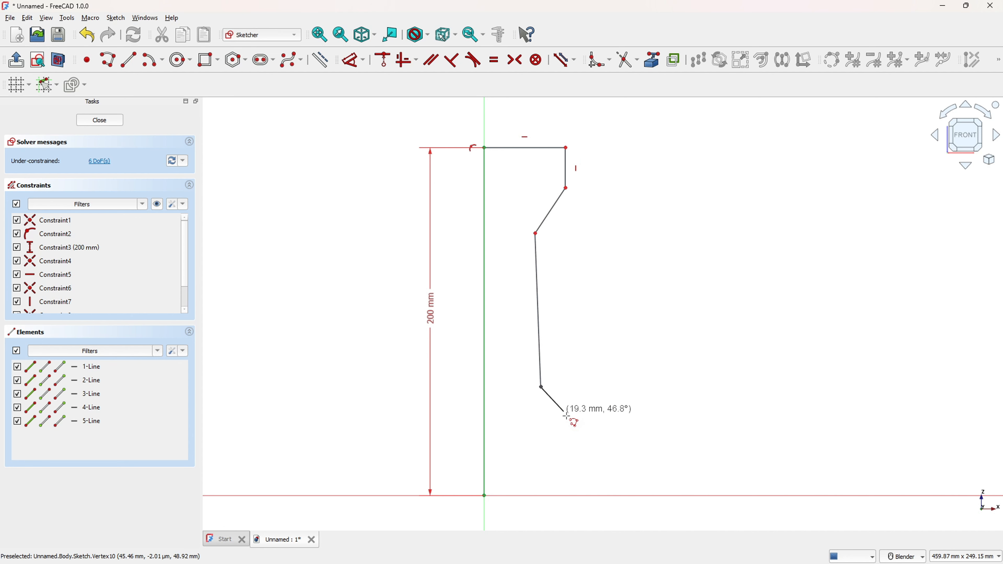
pyautogui.click(569, 429)
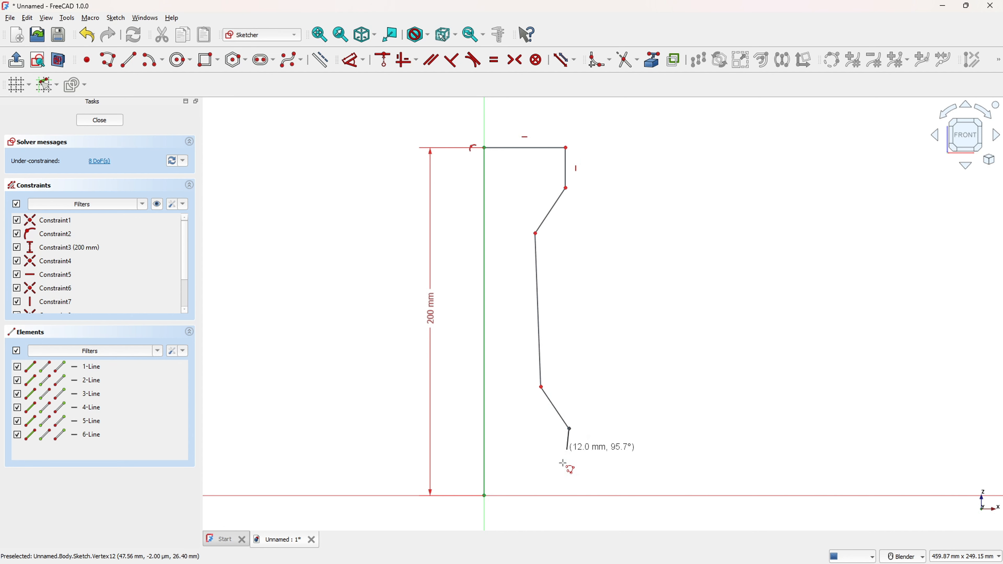
pyautogui.click(569, 496)
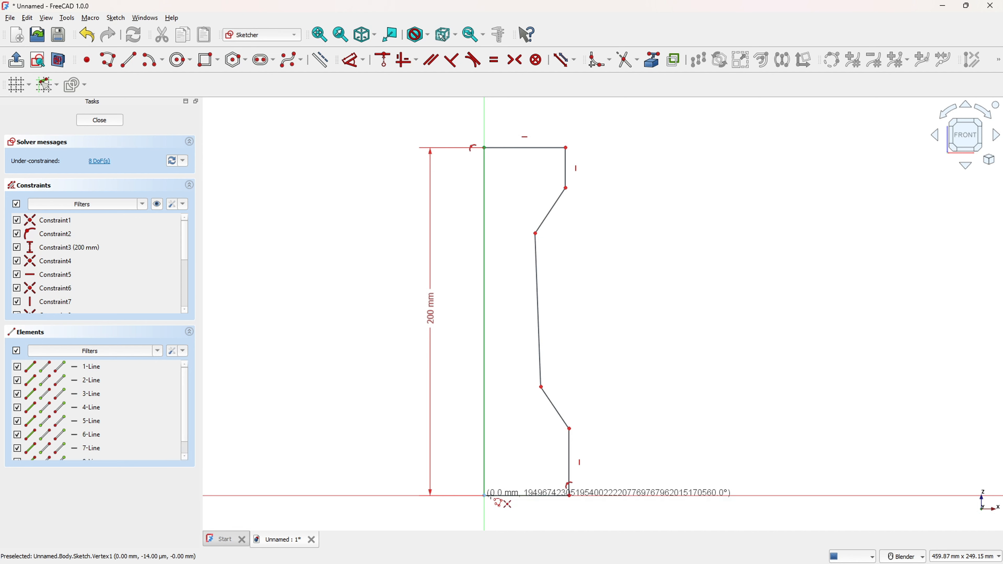
pyautogui.rightClick(604, 399)
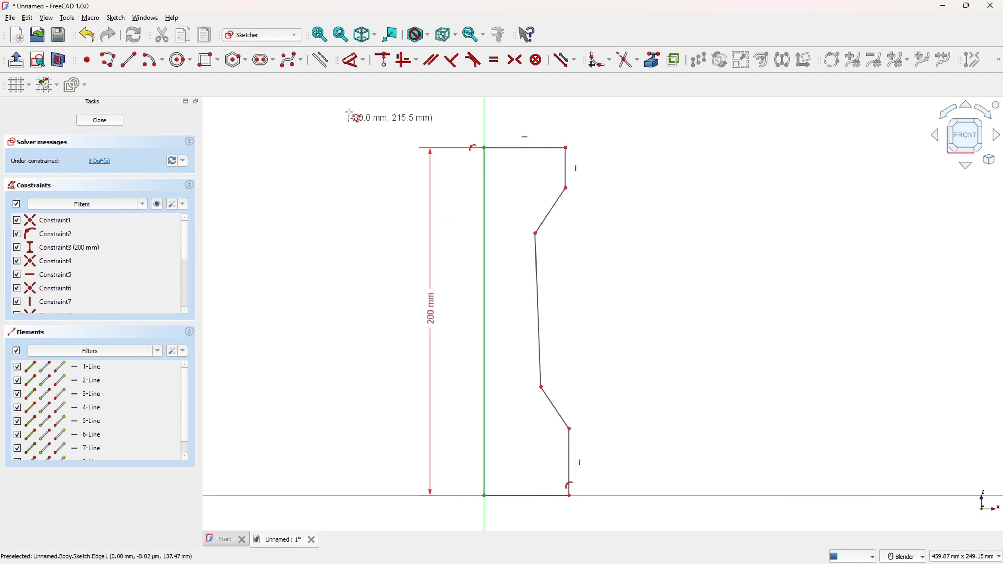
# - Constrain the profile's upper and lower horizontal edges to 60 mm each
pyautogui.click(354, 63)
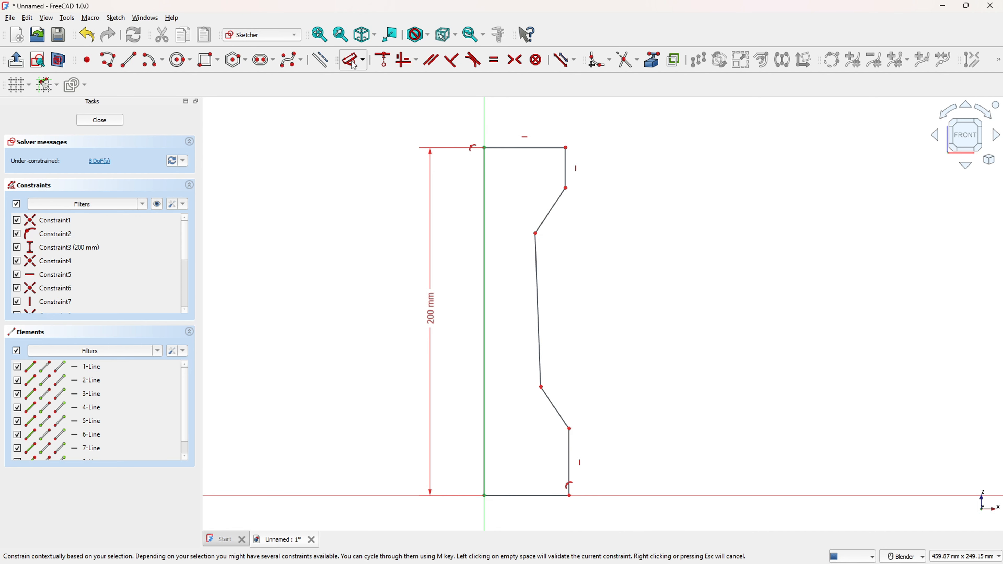
pyautogui.click(538, 149)
pyautogui.click(536, 119)
pyautogui.write('60')
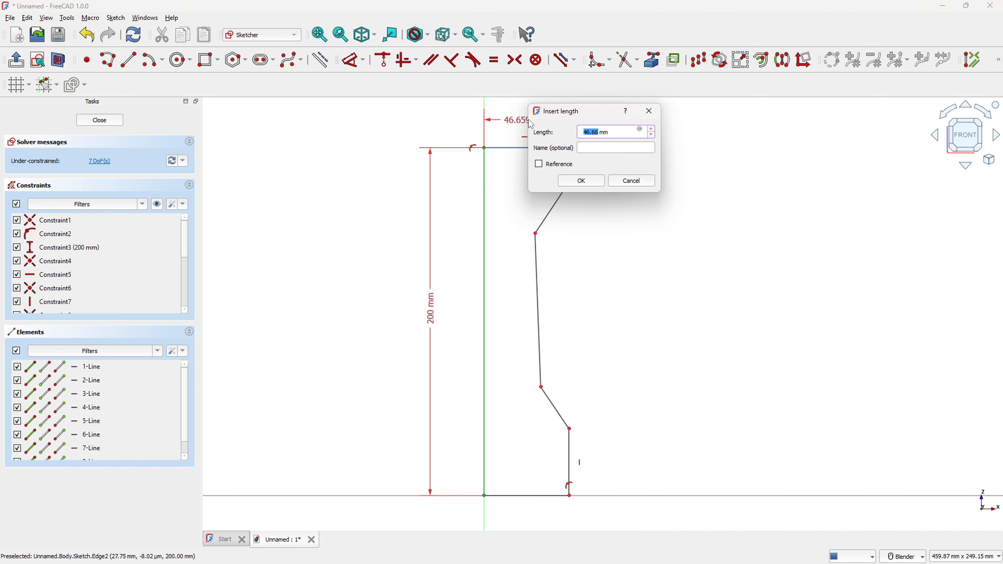
pyautogui.press('Return')
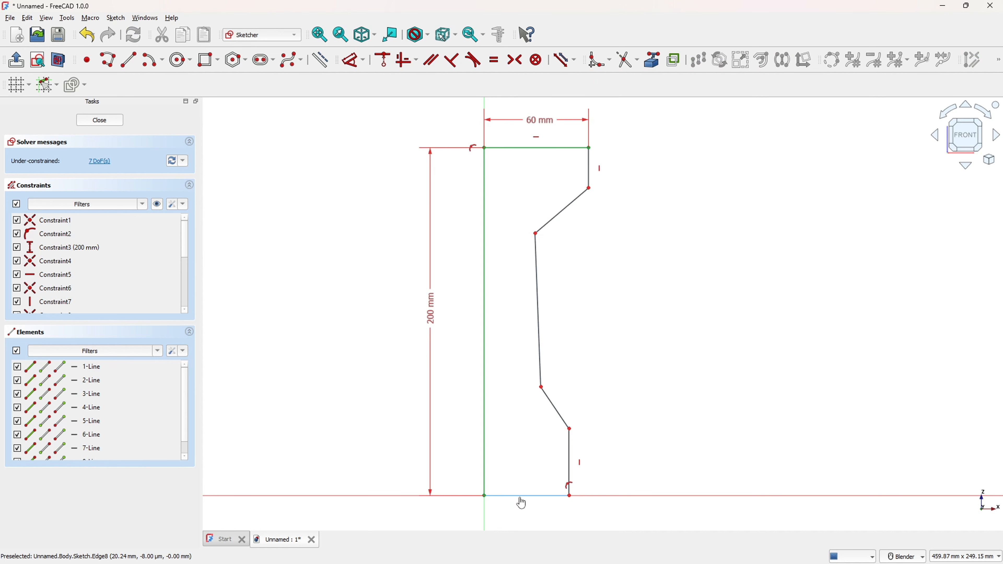
pyautogui.click(520, 497)
pyautogui.click(525, 518)
pyautogui.write('60')
pyautogui.press('Return')
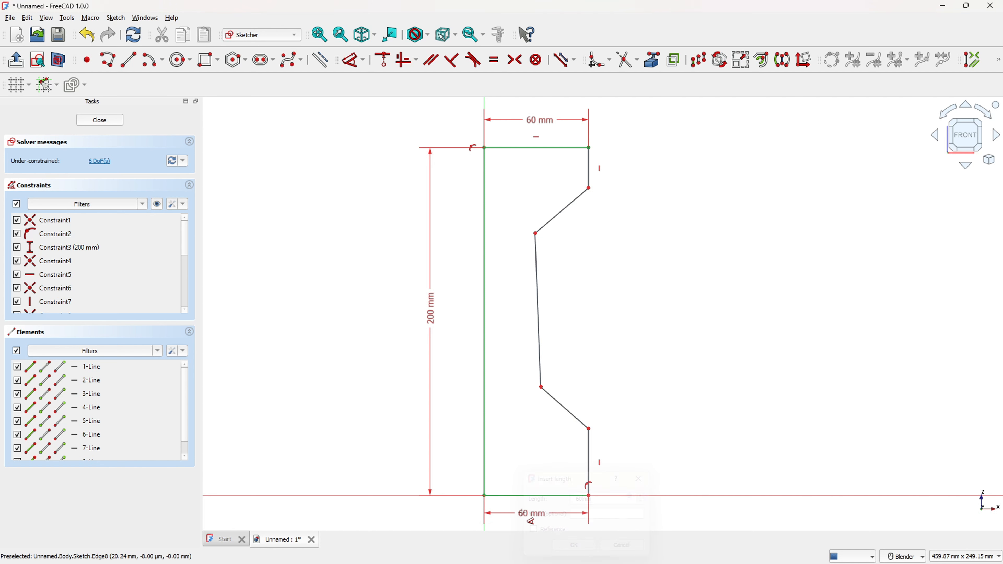
# - Constrain the lower and upper outer vertical rim edges to 20 mm each
pyautogui.click(590, 455)
pyautogui.click(640, 458)
pyautogui.write('20')
pyautogui.press('Return')
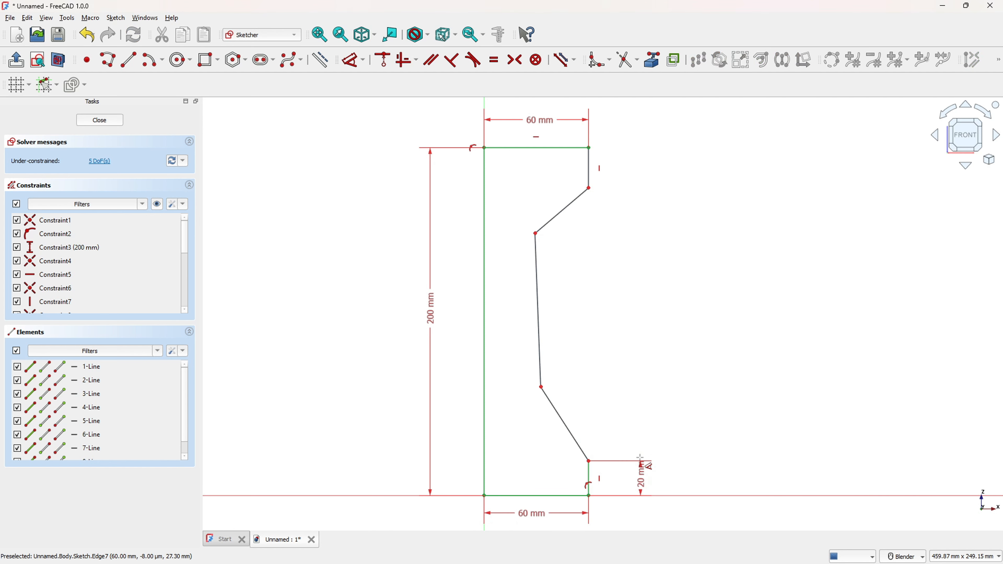
pyautogui.click(590, 176)
pyautogui.click(643, 168)
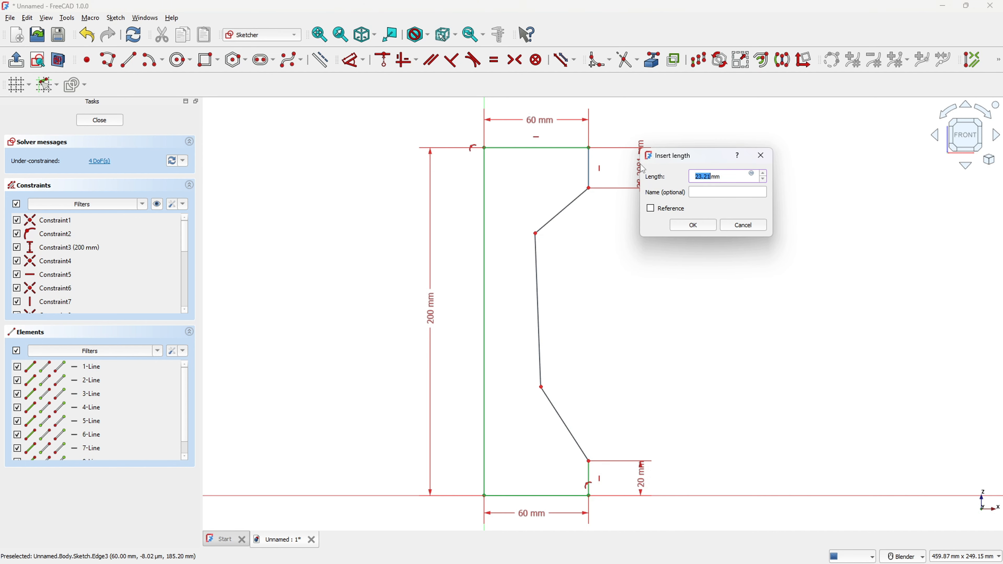
pyautogui.write('20')
pyautogui.press('Return')
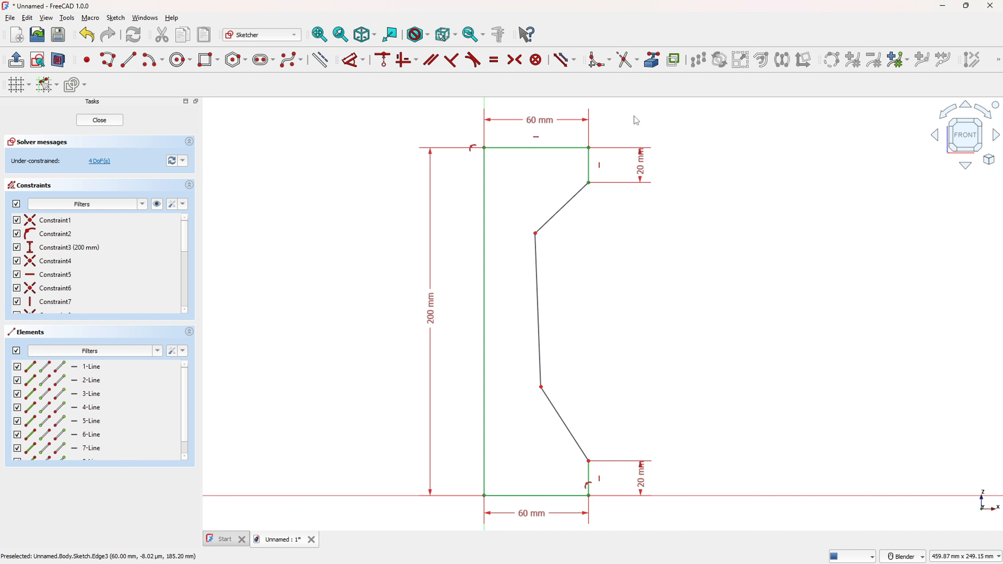
# - Constrain the slightly tilted middle edge of the profile to be vertical
pyautogui.click(401, 68)
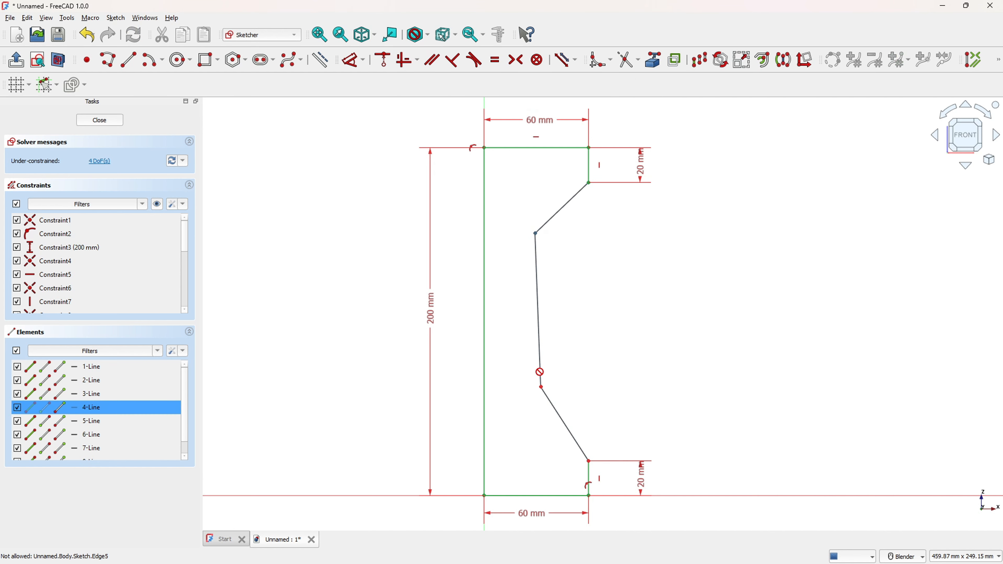
pyautogui.click(539, 384)
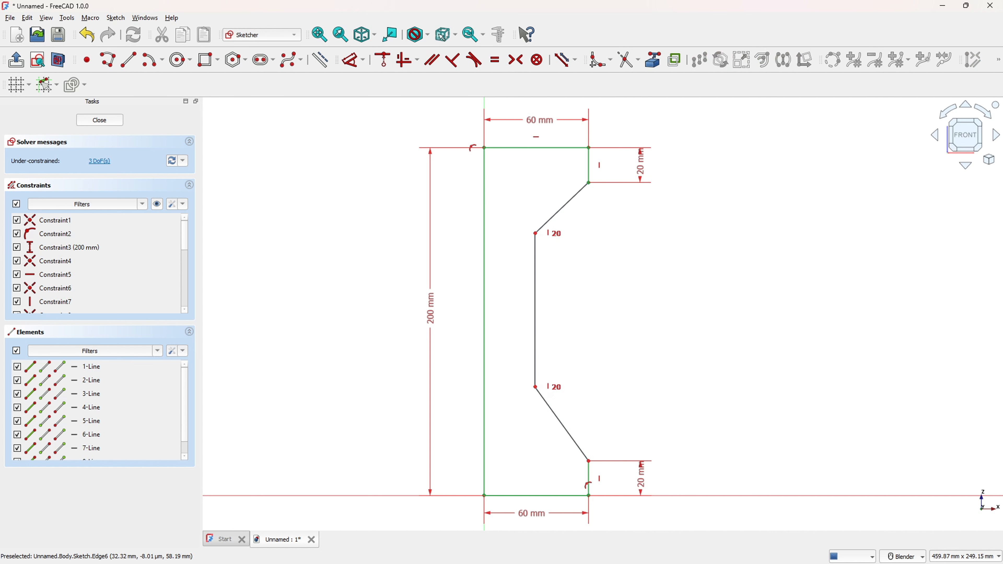
# - Switch to the PDF drawing and mark the lower sloped edge and the 45° angle at the upper slope
pyautogui.hotkey('alt', 'Tab')
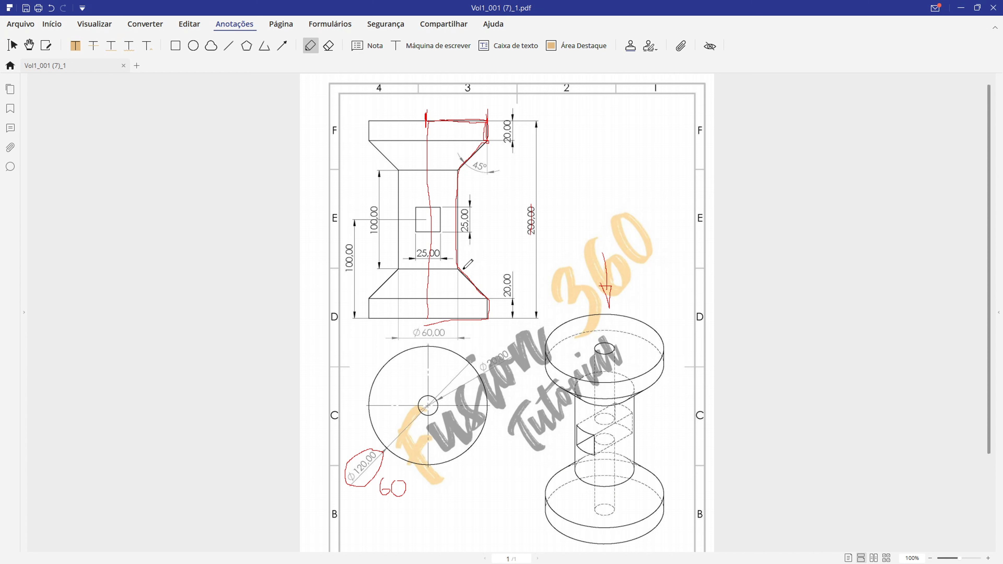
pyautogui.moveTo(473, 292); pyautogui.dragTo(470, 283)
pyautogui.moveTo(474, 156)
pyautogui.mouseDown()
pyautogui.moveTo(489, 172)
pyautogui.moveTo(474, 169)
pyautogui.mouseUp()
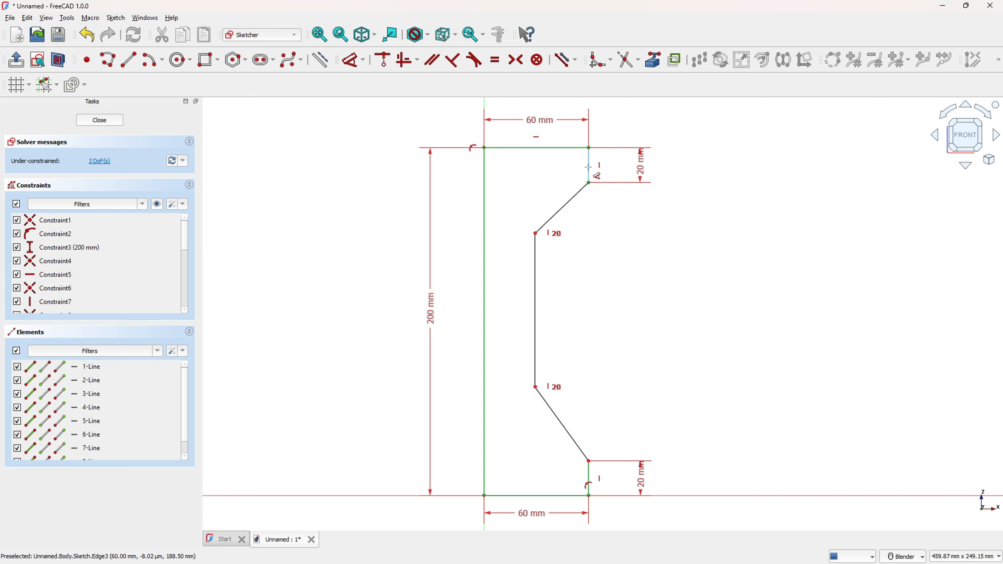
# - Constrain the angle between the upper outer vertical rim edge and the upper sloped edge to 45°
pyautogui.click(571, 201)
pyautogui.hotkey('ctrl', 'z')
pyautogui.click(571, 206)
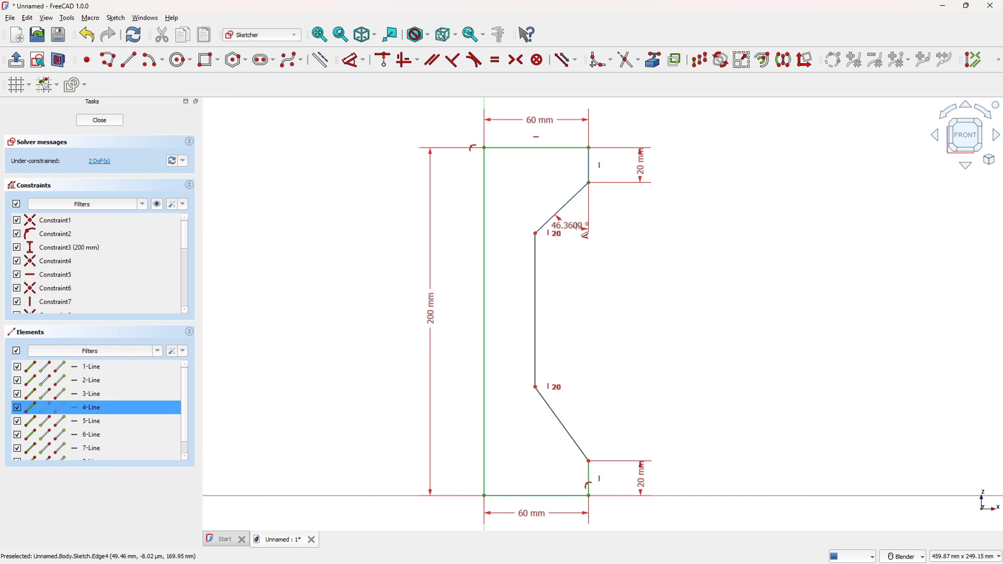
pyautogui.write('ka')
pyautogui.write('45')
pyautogui.press('Return')
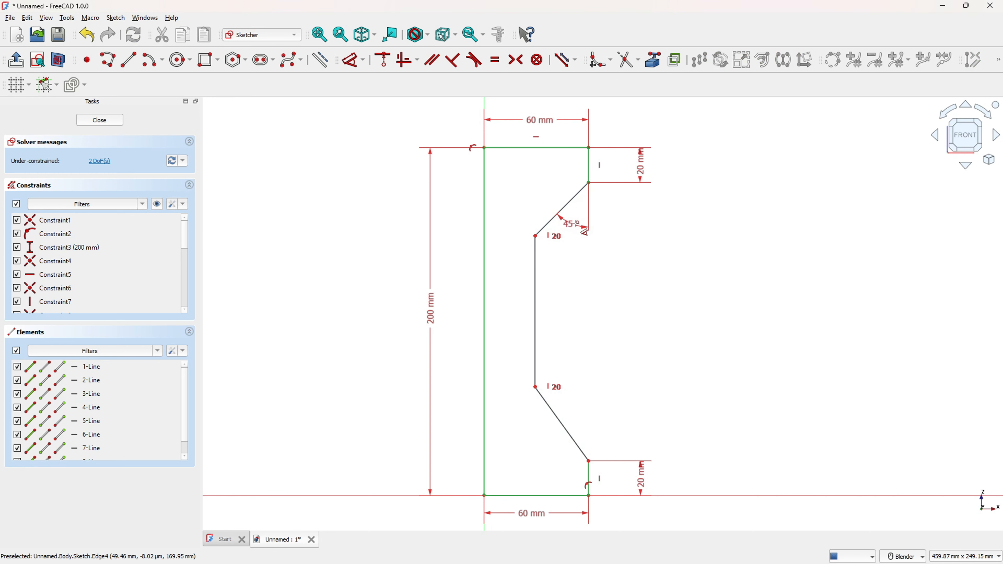
# - Constrain the angle between the lower sloped edge and the lower outer vertical rim edge to 45°
pyautogui.press('d')
pyautogui.click(579, 440)
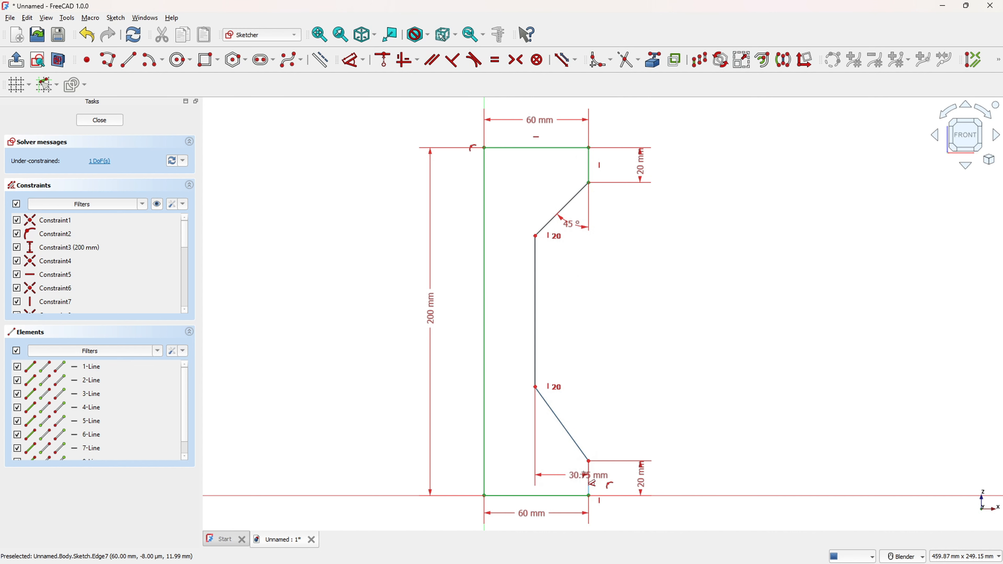
pyautogui.click(589, 480)
pyautogui.click(579, 417)
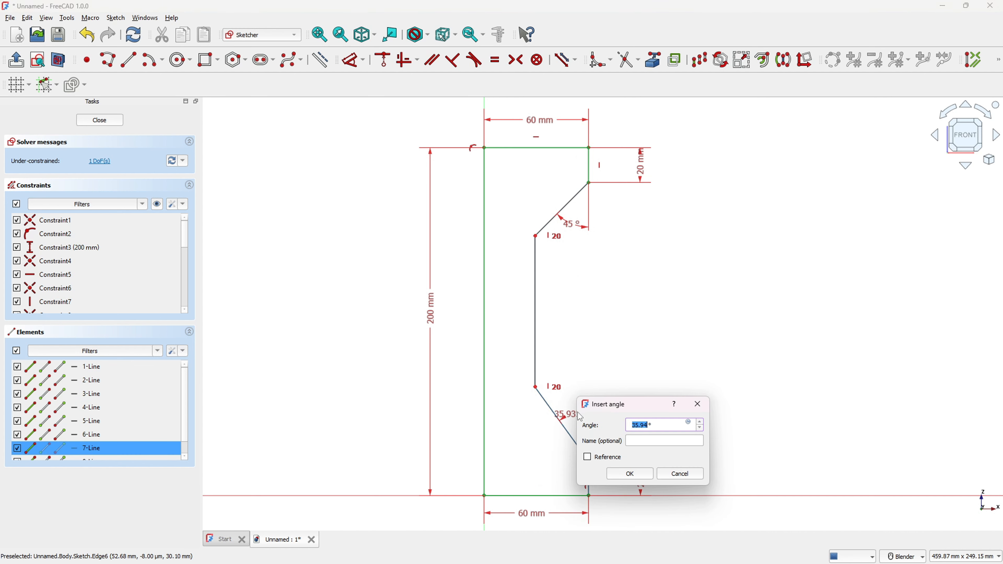
pyautogui.write('45')
pyautogui.press('Return')
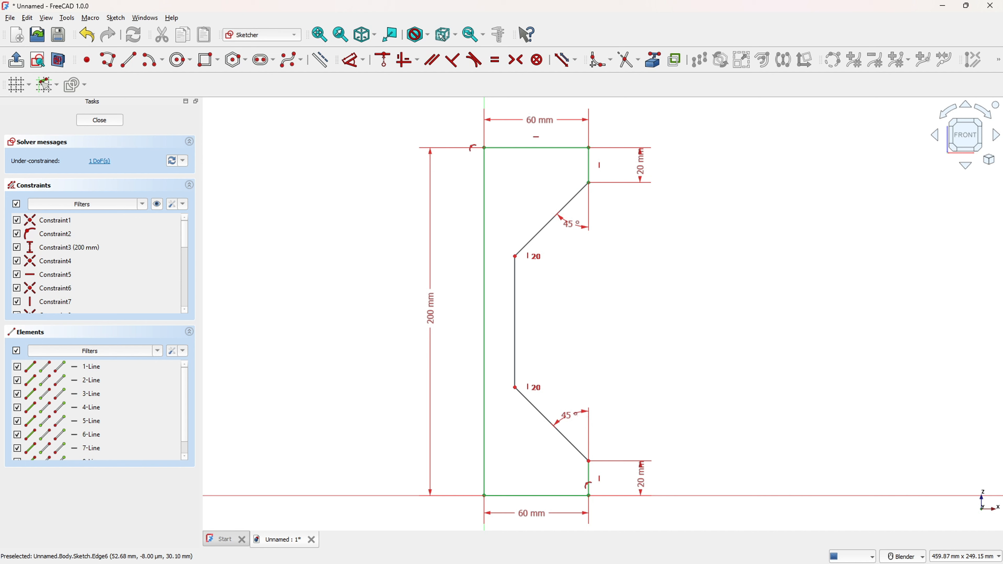
# - Switch to the PDF drawing and mark the middle vertical edge and the Ø60 core diameter dimension
pyautogui.hotkey('alt', 'Tab')
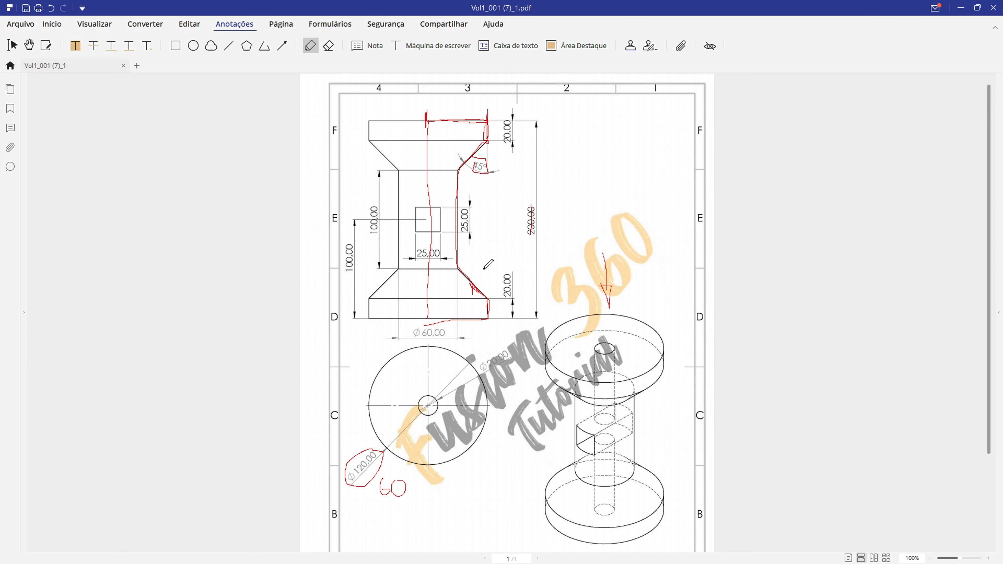
pyautogui.moveTo(457, 178)
pyautogui.mouseDown()
pyautogui.moveTo(458, 230)
pyautogui.moveTo(429, 233)
pyautogui.moveTo(430, 217)
pyautogui.mouseUp()
pyautogui.moveTo(416, 340)
pyautogui.mouseDown()
pyautogui.moveTo(453, 332)
pyautogui.moveTo(409, 335)
pyautogui.mouseUp()
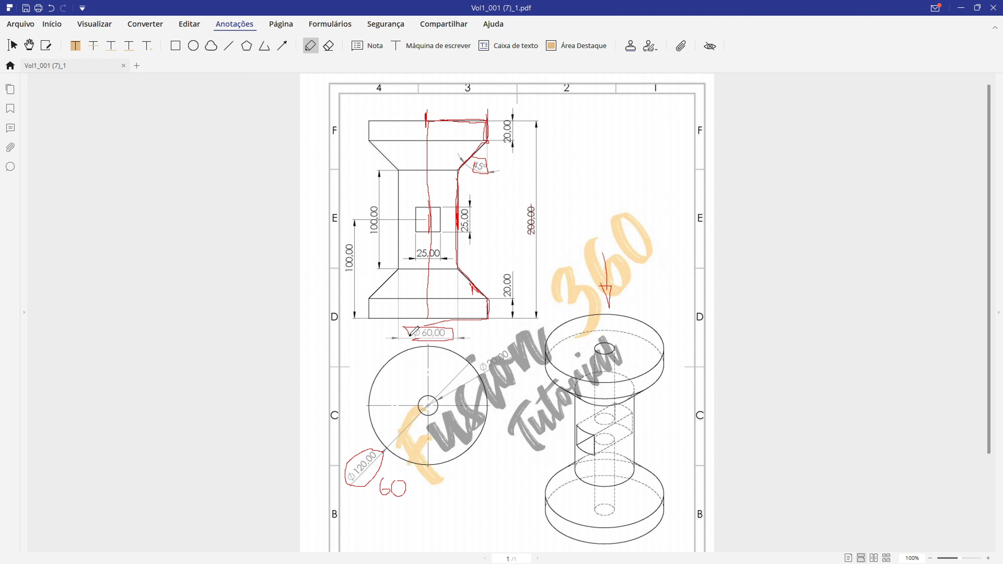
pyautogui.moveTo(397, 260); pyautogui.dragTo(397, 269)
pyautogui.moveTo(398, 269); pyautogui.dragTo(398, 260)
pyautogui.moveTo(446, 232); pyautogui.dragTo(459, 233)
# - Return to FreeCAD and constrain the distance between the profile's axis edge and its middle vertical edge to 30 mm
pyautogui.hotkey('alt', 'Tab')
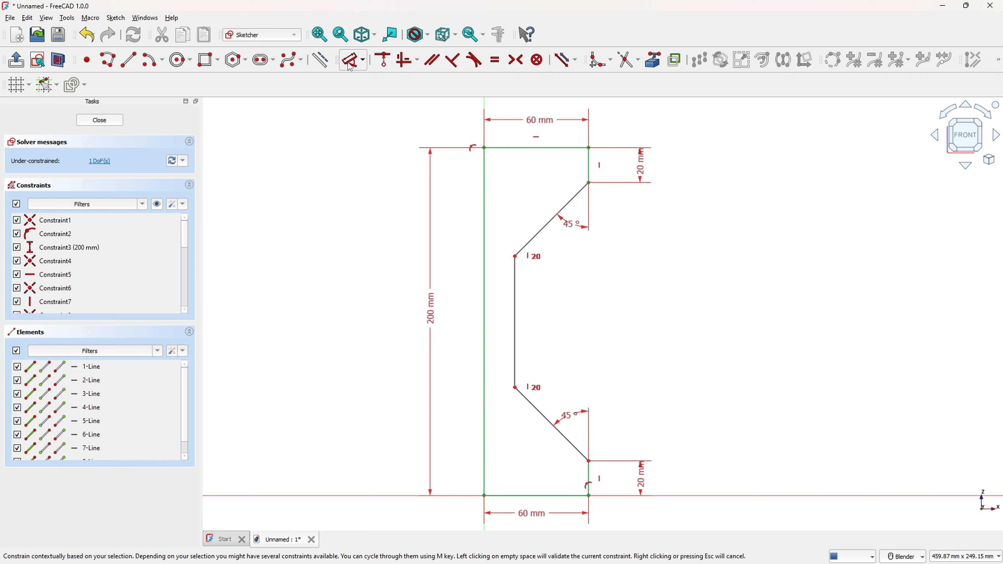
pyautogui.click(516, 298)
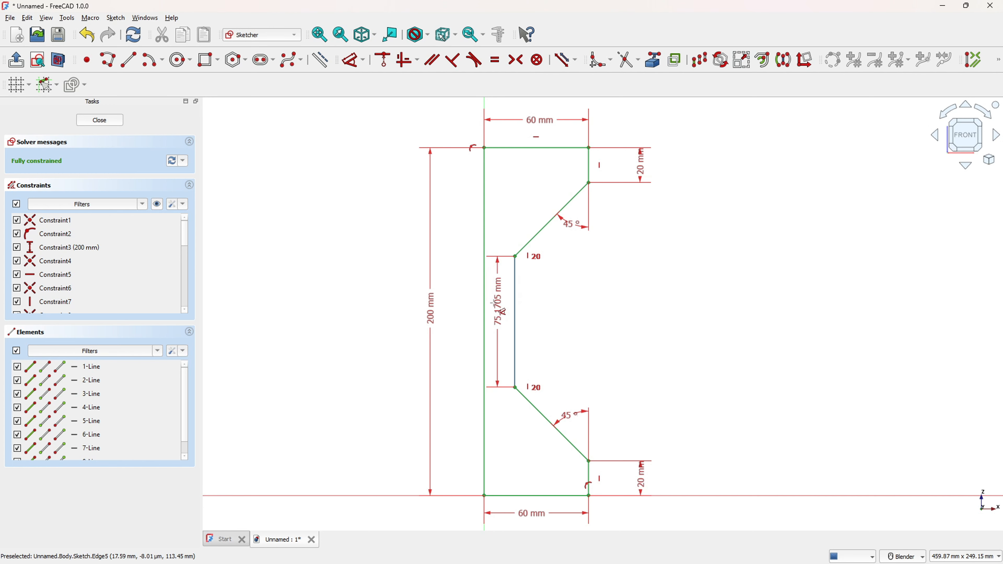
pyautogui.click(486, 318)
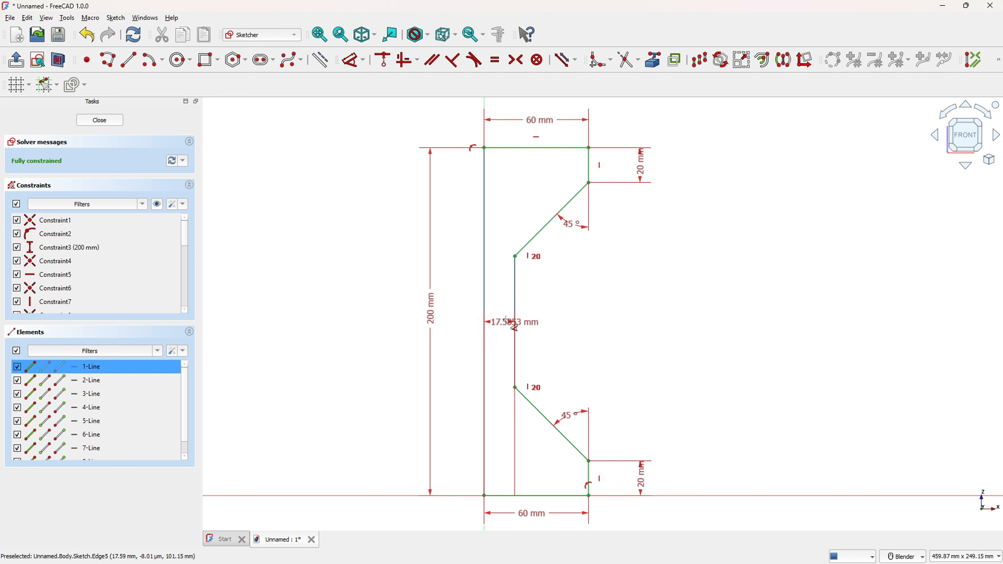
pyautogui.click(511, 326)
pyautogui.write('3')
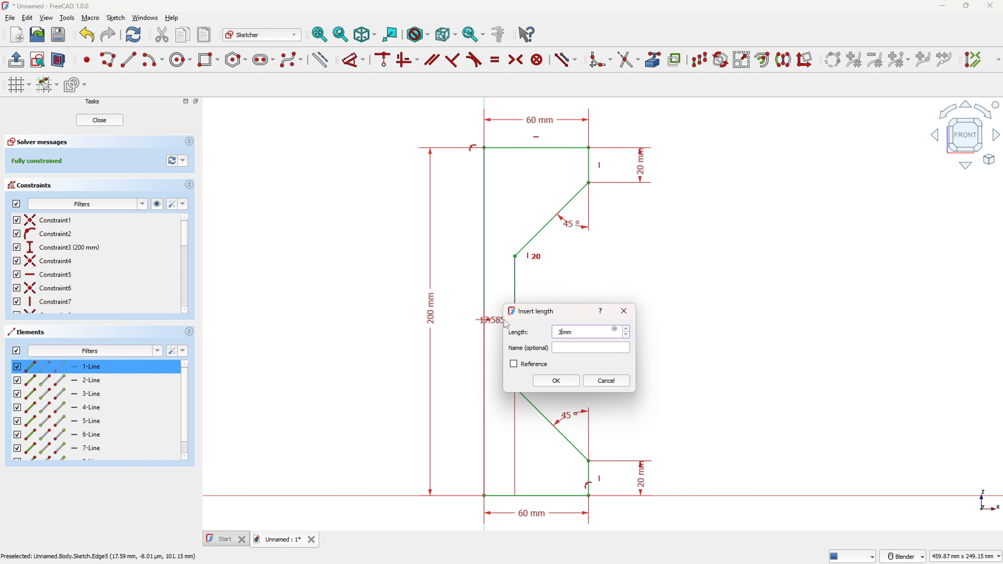
pyautogui.write('0')
pyautogui.press('Return')
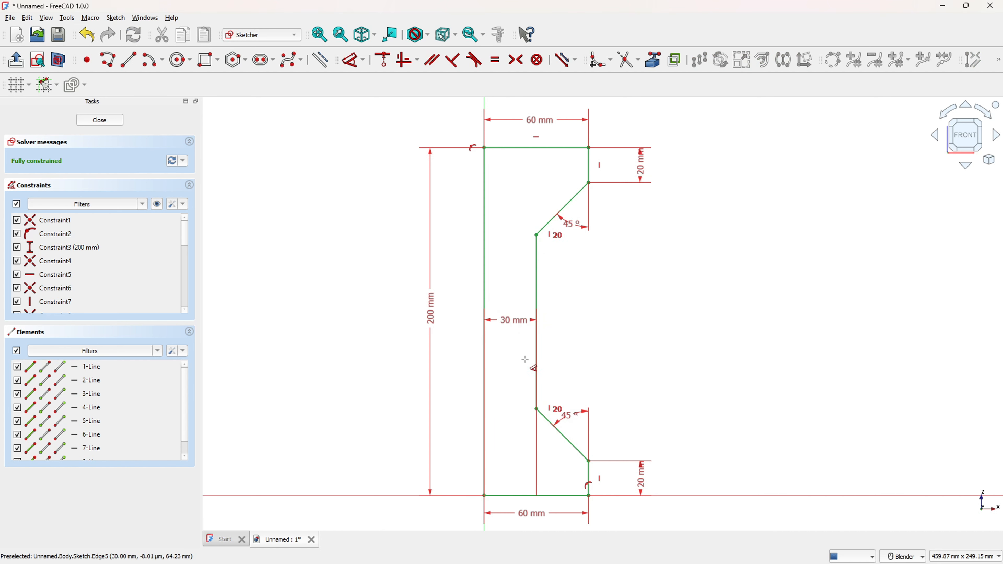
# - Move the 30 mm dimension below the profile's lower edge and close the sketch
pyautogui.rightClick(512, 326)
pyautogui.moveTo(511, 323)
pyautogui.mouseDown()
pyautogui.moveTo(513, 312)
pyautogui.moveTo(527, 507)
pyautogui.moveTo(510, 507)
pyautogui.moveTo(544, 522)
pyautogui.moveTo(520, 504)
pyautogui.mouseUp()
pyautogui.scroll(-2, 549, 454)
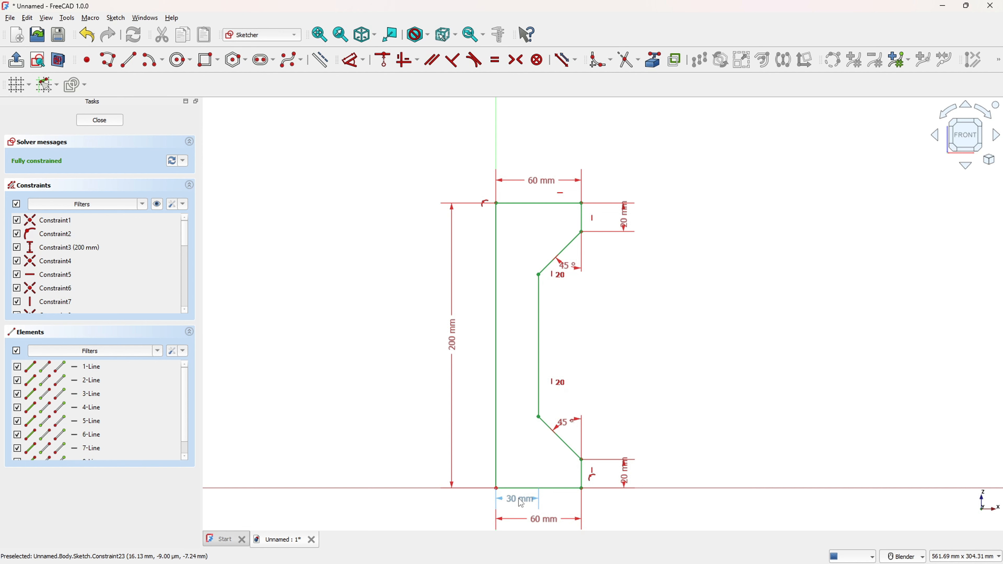
pyautogui.click(16, 63)
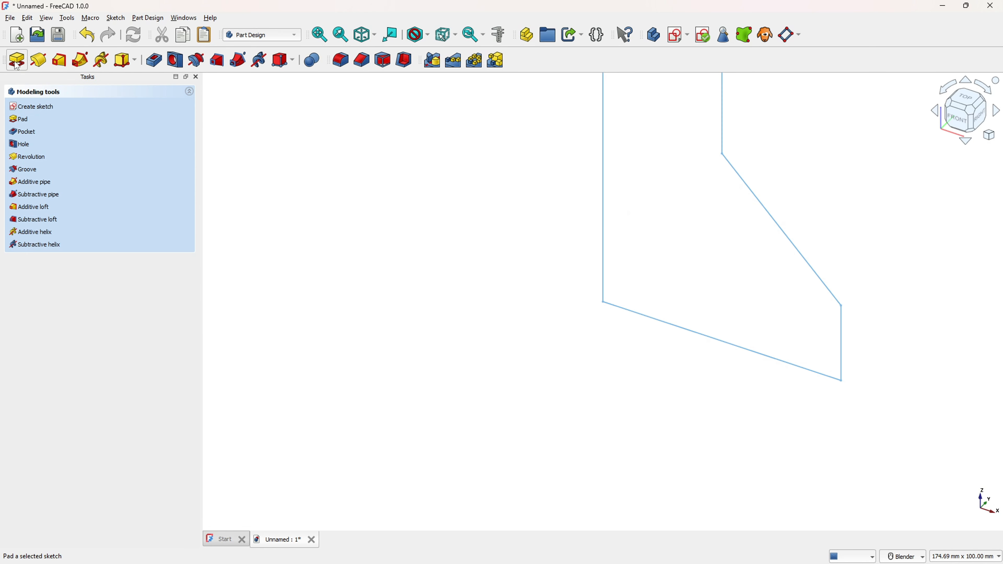
# - Revolve the profile sketch 360° around the vertical sketch axis to form the solid spool
pyautogui.scroll(2, 743, 184)
pyautogui.scroll(-3, 760, 176)
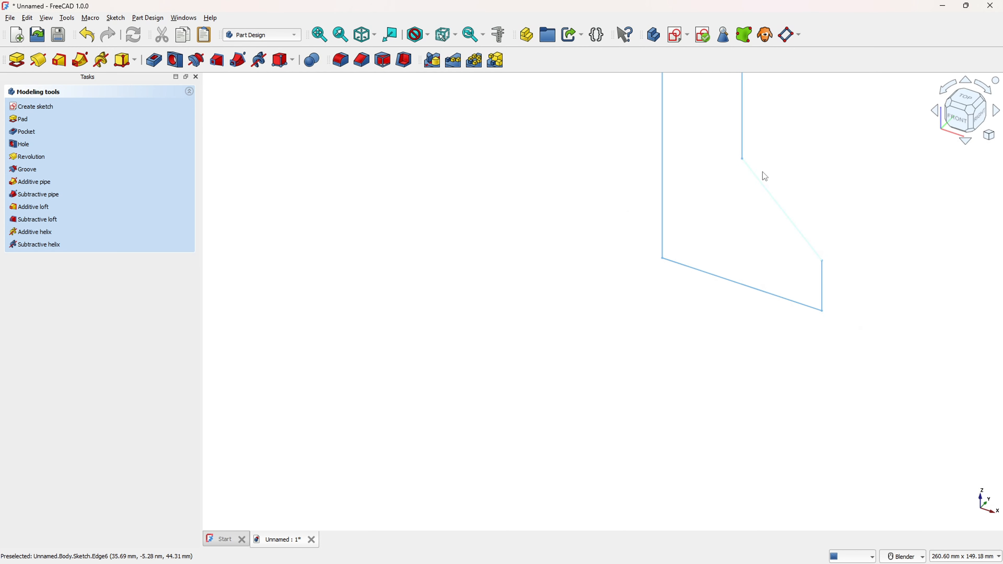
pyautogui.moveTo(770, 141)
pyautogui.keyDown('shift'); pyautogui.mouseDown(button='middle')
pyautogui.moveTo(683, 314)
pyautogui.moveTo(576, 349)
pyautogui.mouseUp(button='middle'); pyautogui.keyUp('shift')
pyautogui.scroll(-2, 574, 344)
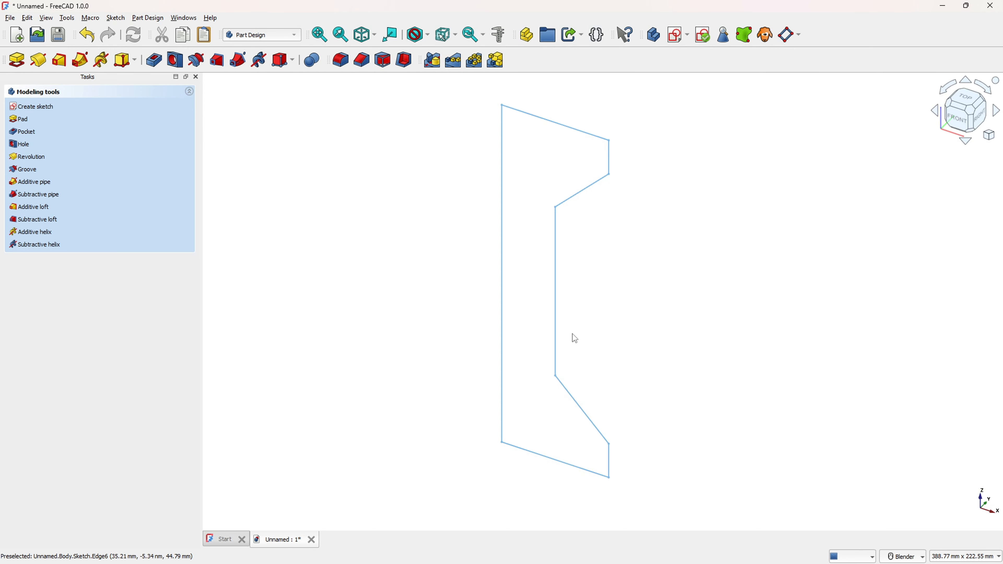
pyautogui.click(39, 60)
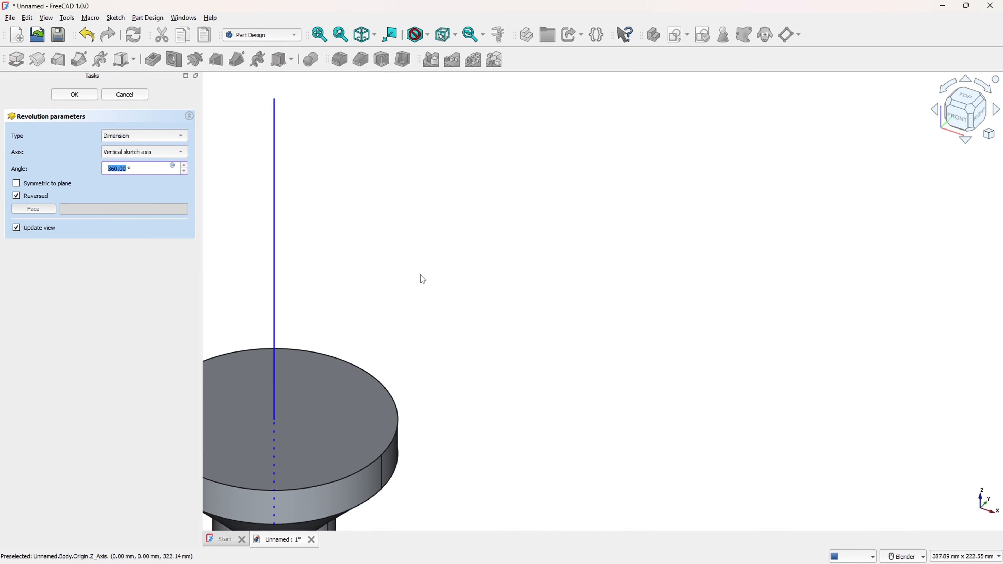
pyautogui.moveTo(418, 278); pyautogui.dragTo(528, 204, button='middle')
pyautogui.scroll(3, 516, 246)
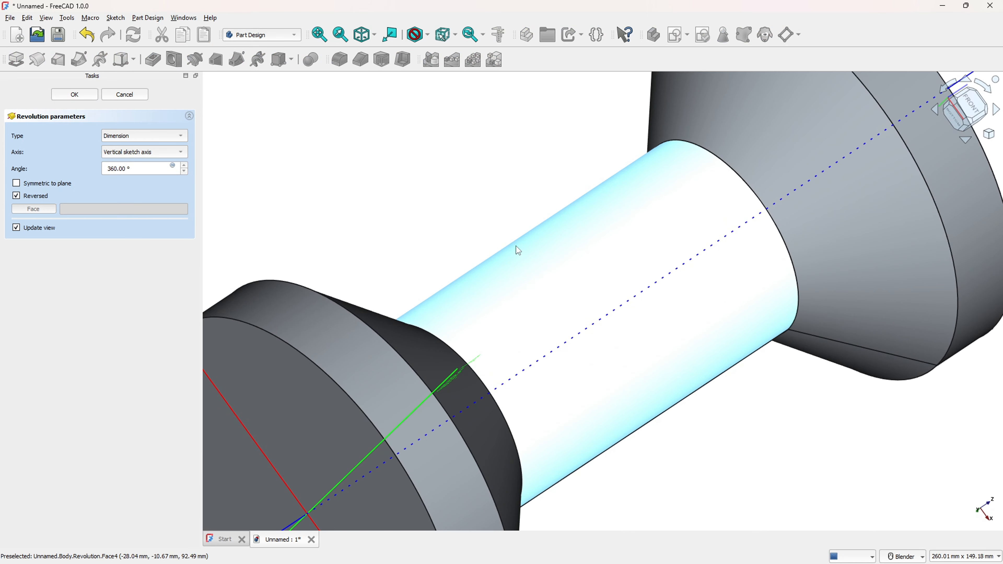
pyautogui.scroll(-3, 524, 251)
pyautogui.moveTo(569, 252); pyautogui.dragTo(563, 259, button='middle')
pyautogui.scroll(-3, 569, 249)
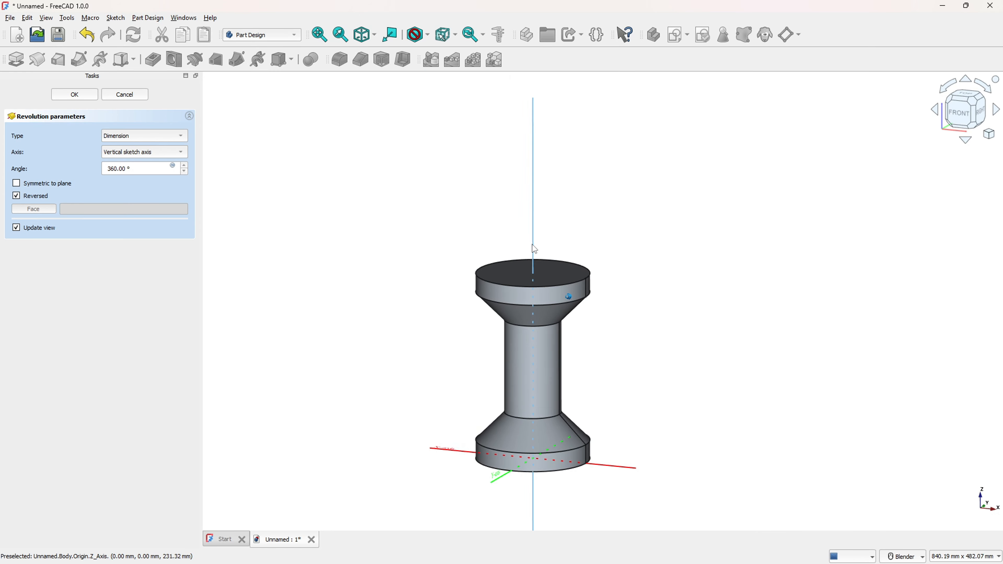
pyautogui.scroll(2, 530, 251)
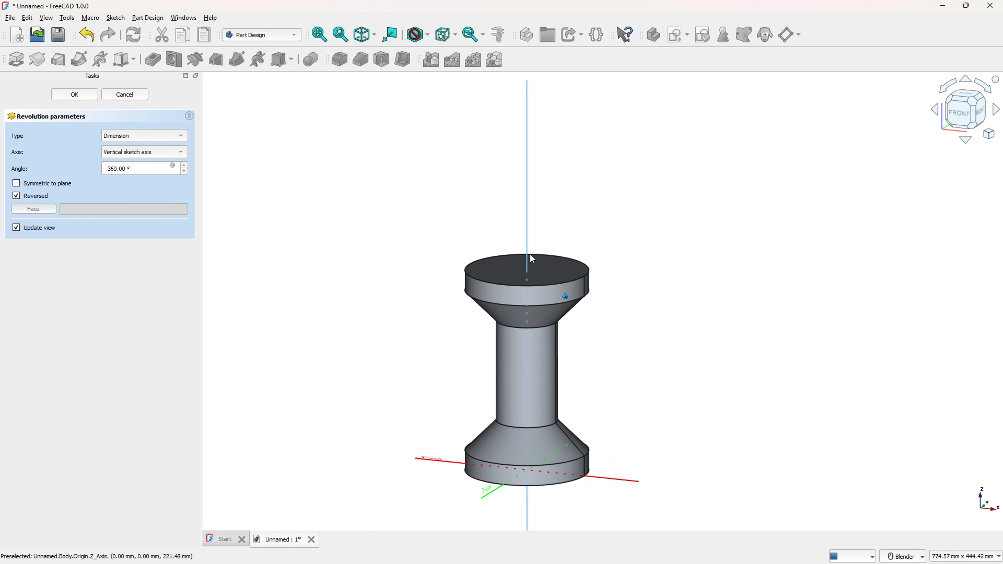
pyautogui.click(75, 95)
pyautogui.scroll(1, 616, 237)
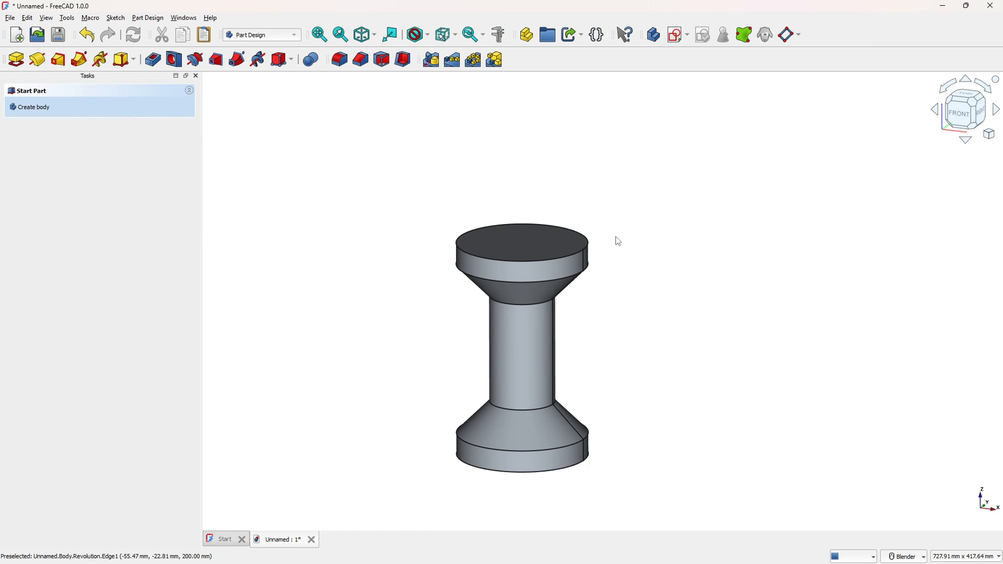
pyautogui.scroll(-4, 630, 238)
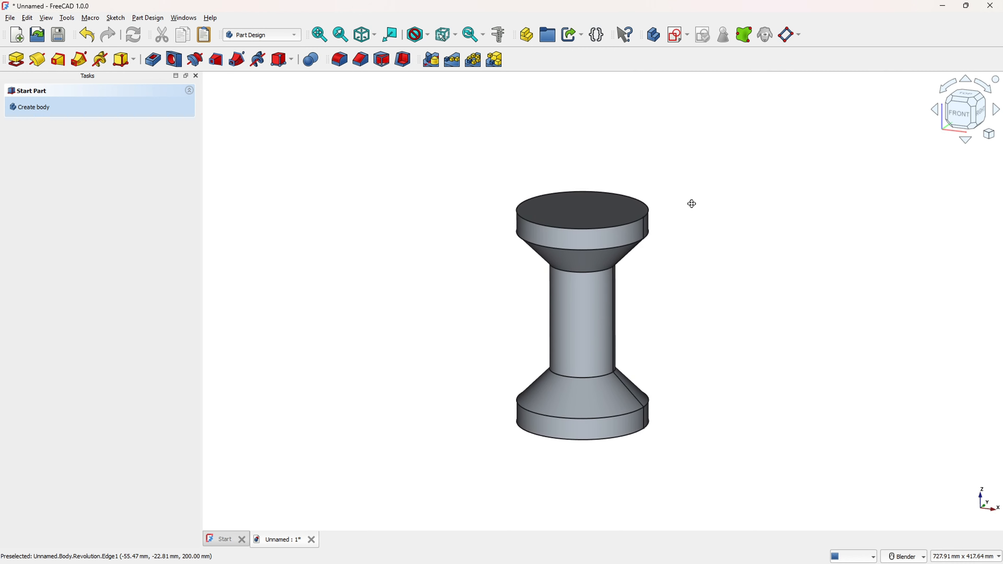
pyautogui.scroll(3, 681, 211)
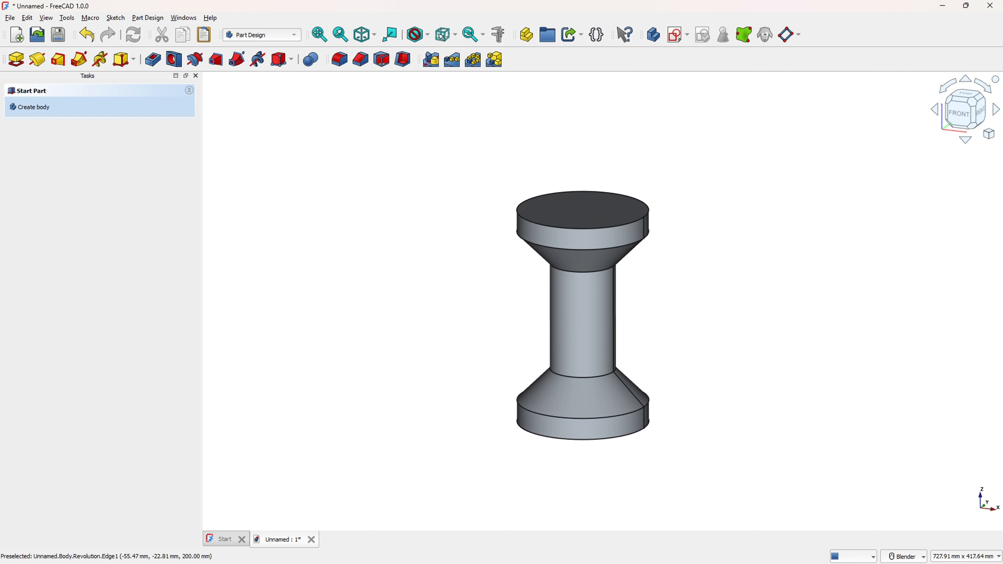
# - Switch to the PDF drawing and mark the 100 mm height dimension that locates the square opening's center
pyautogui.hotkey('alt', 'Tab')
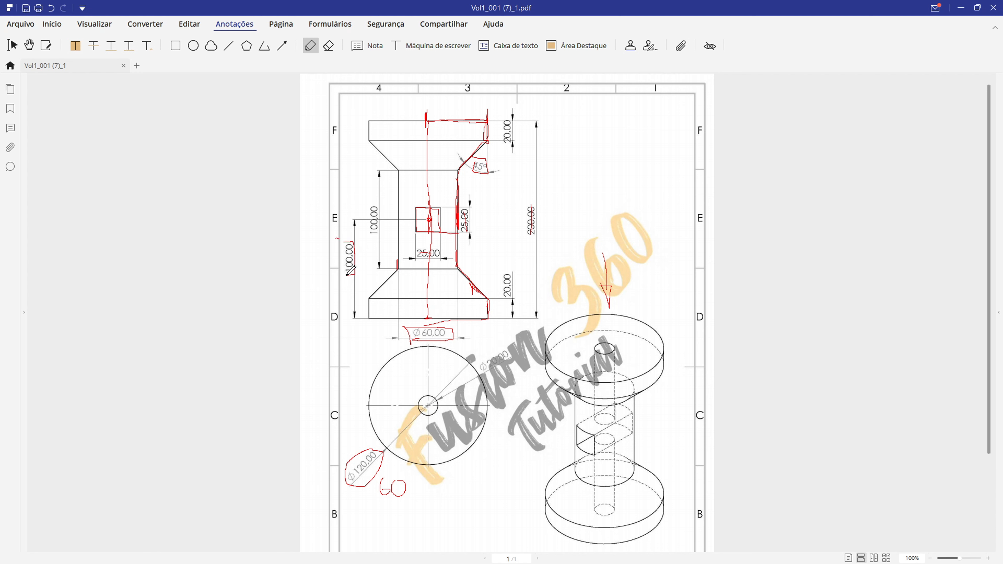
pyautogui.moveTo(347, 275); pyautogui.dragTo(344, 241)
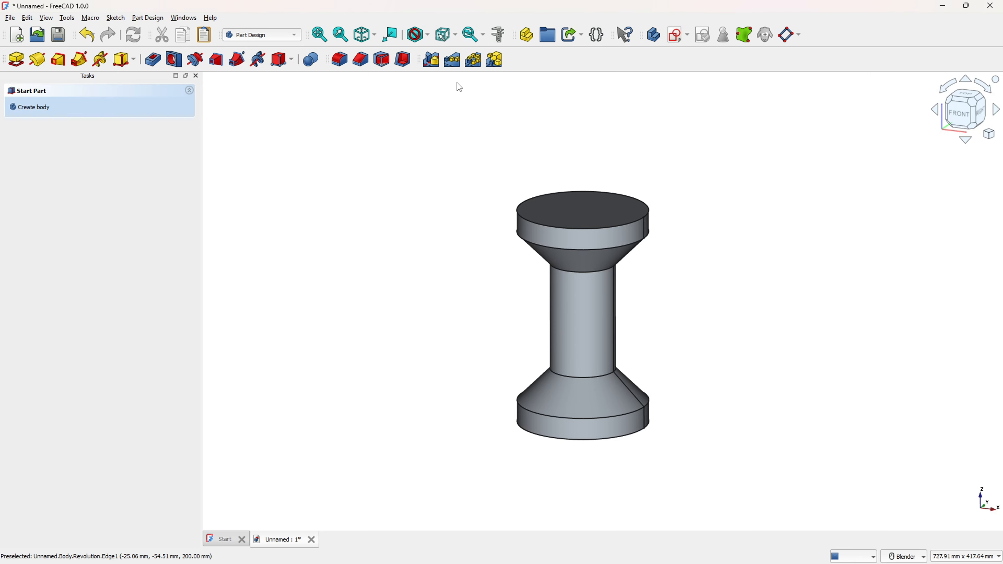
# - Return to FreeCAD and create a new sketch on the XZ plane for the square opening
pyautogui.click(679, 35)
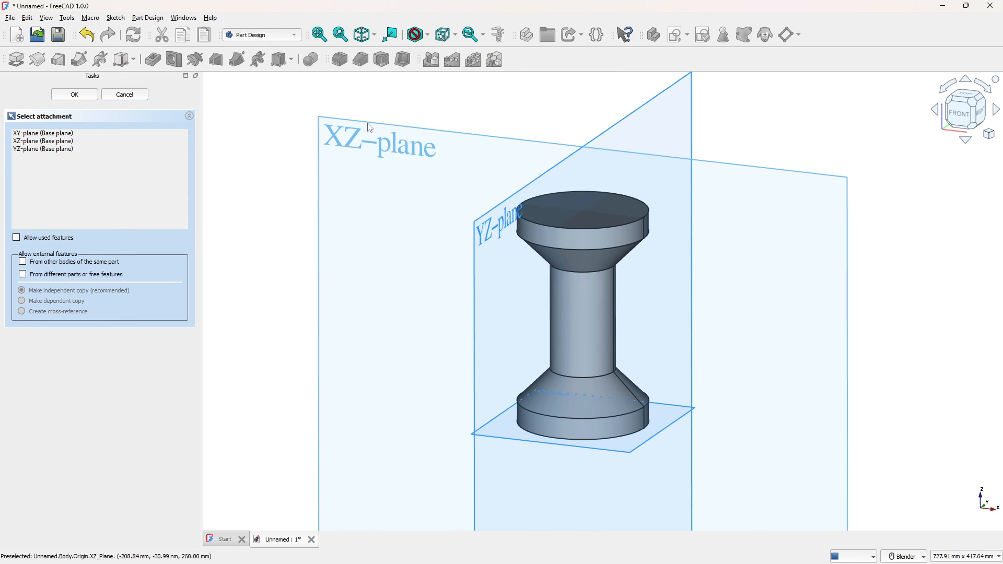
pyautogui.click(347, 139)
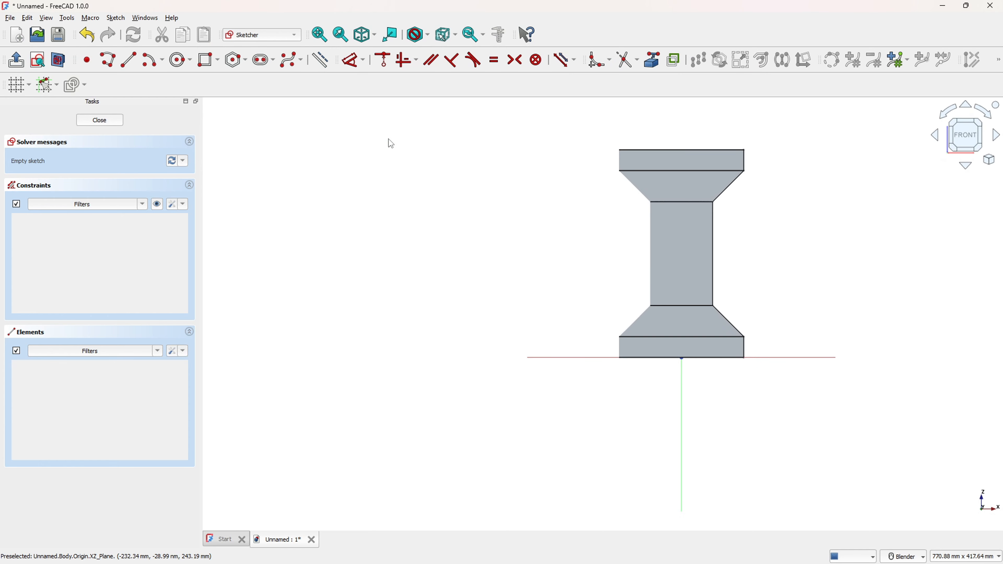
pyautogui.keyDown('shift'); pyautogui.moveTo(772, 213); pyautogui.dragTo(654, 274, button='middle'); pyautogui.keyUp('shift')
pyautogui.scroll(-2, 562, 285)
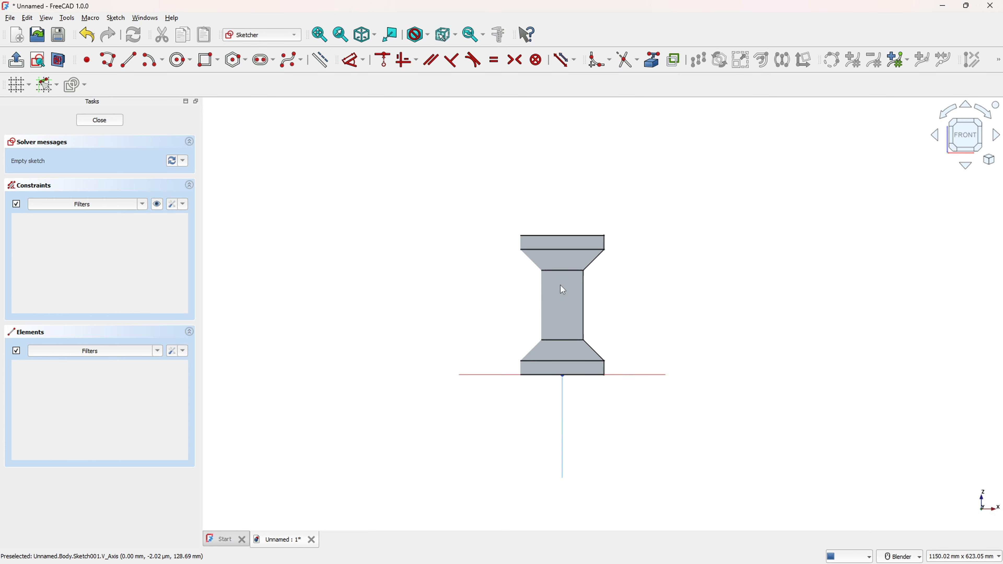
pyautogui.scroll(4, 561, 286)
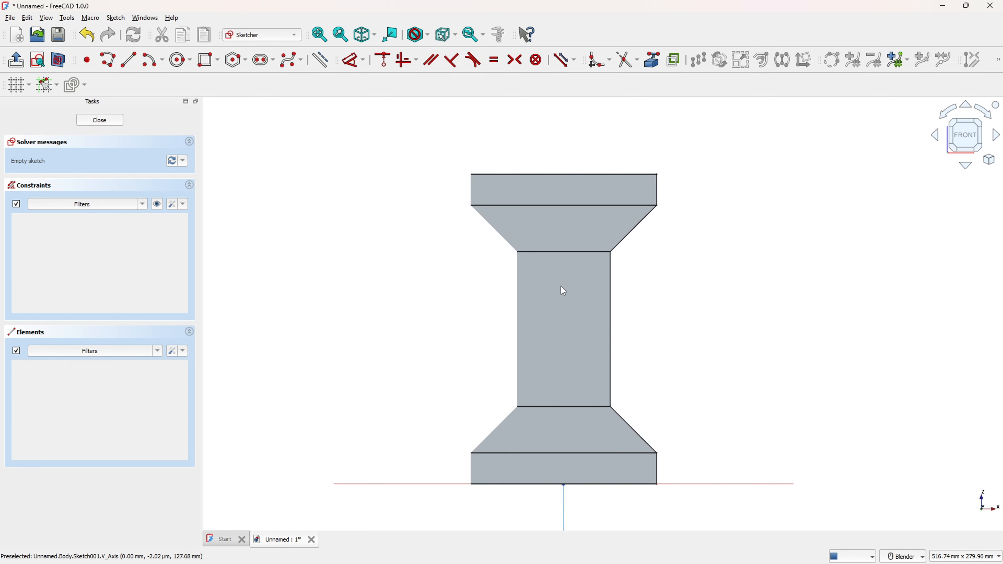
# - Toggle the section view and draw a 25 × 25 mm centered rectangle on the vertical axis at the middle of the spool's core
pyautogui.click(218, 60)
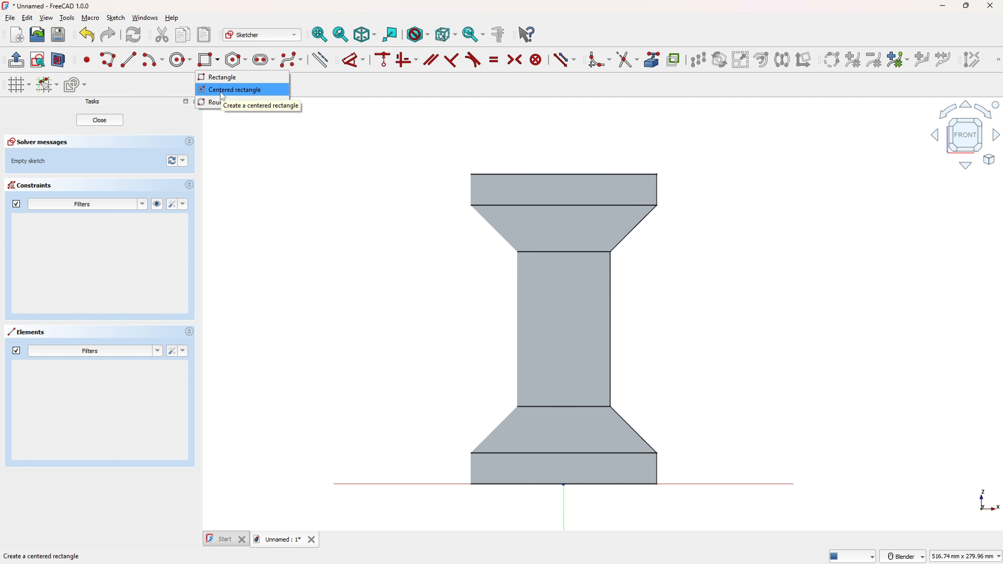
pyautogui.click(239, 94)
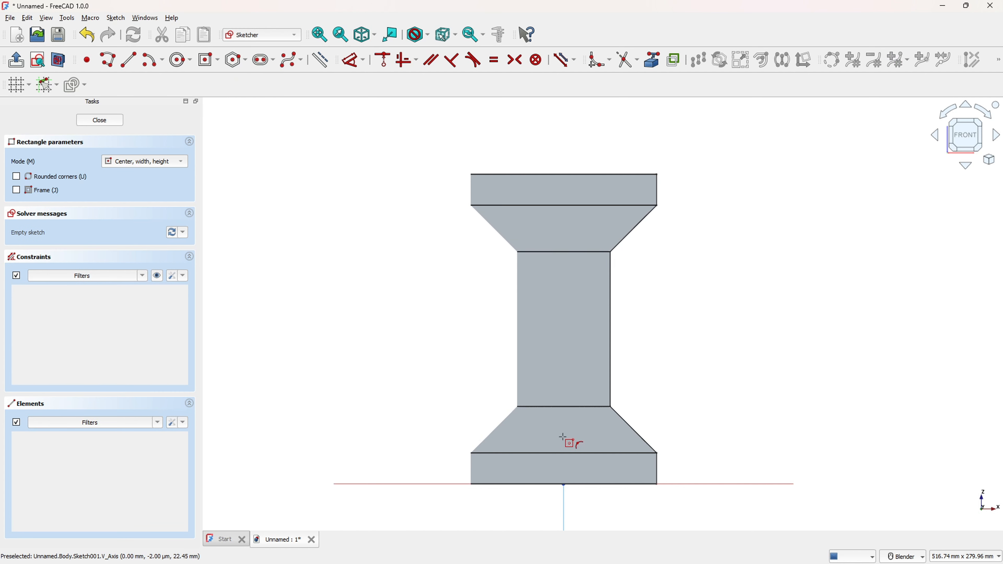
pyautogui.click(58, 64)
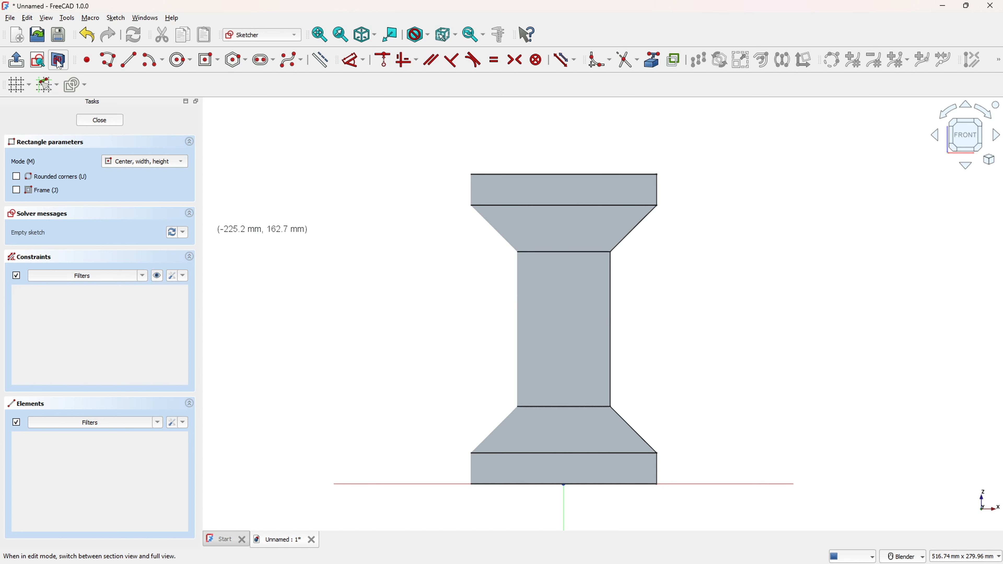
pyautogui.click(564, 331)
pyautogui.write('25')
pyautogui.press('Tab')
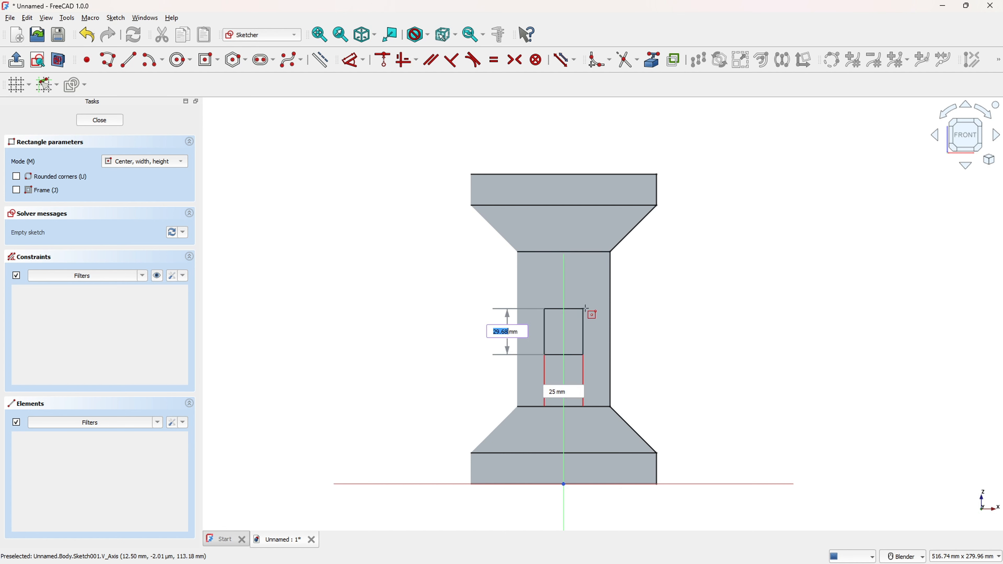
pyautogui.write('25')
pyautogui.press('Return')
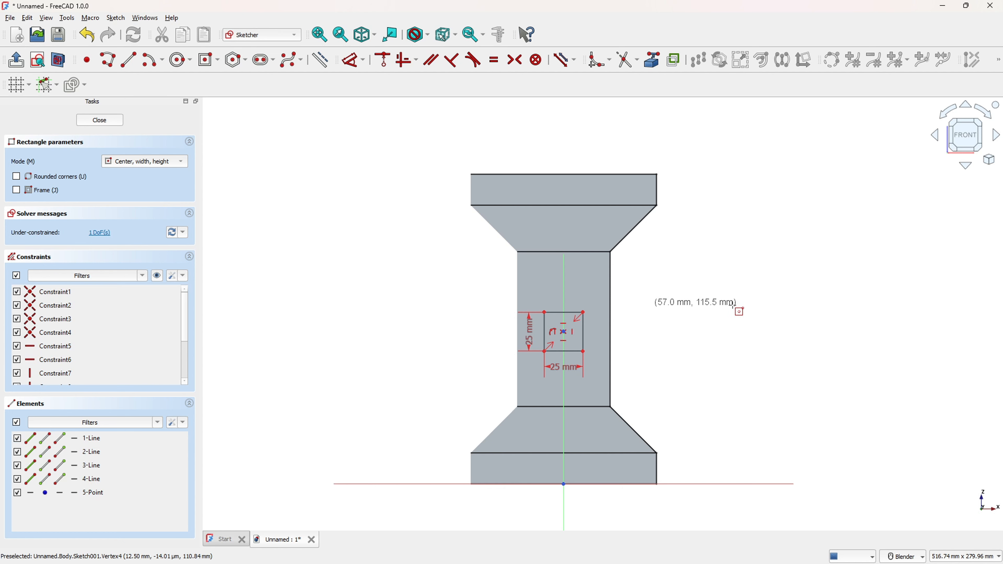
# - Dimension the square's center 100 mm above the horizontal axis and close the sketch
pyautogui.click(352, 59)
pyautogui.click(563, 333)
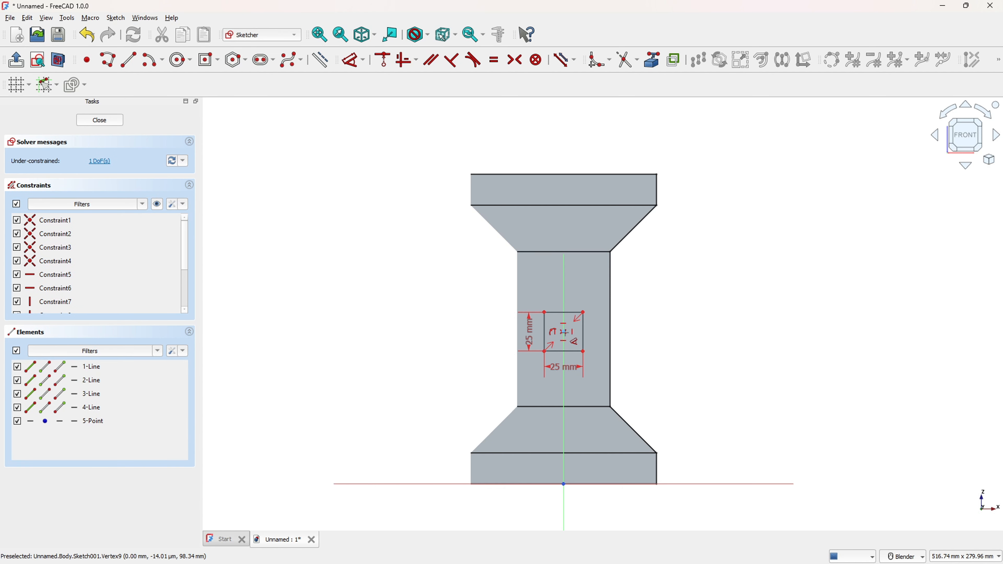
pyautogui.click(565, 333)
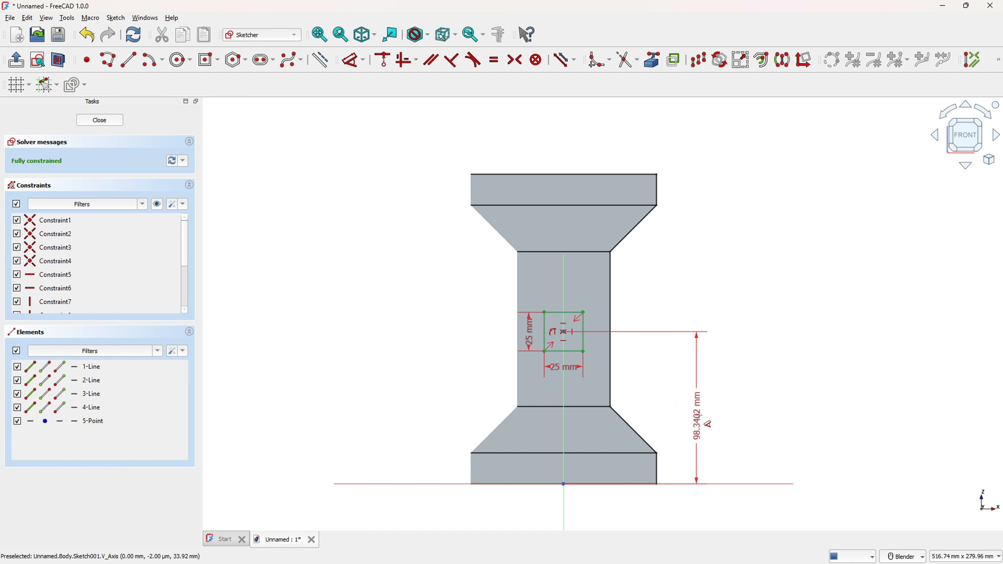
pyautogui.click(710, 419)
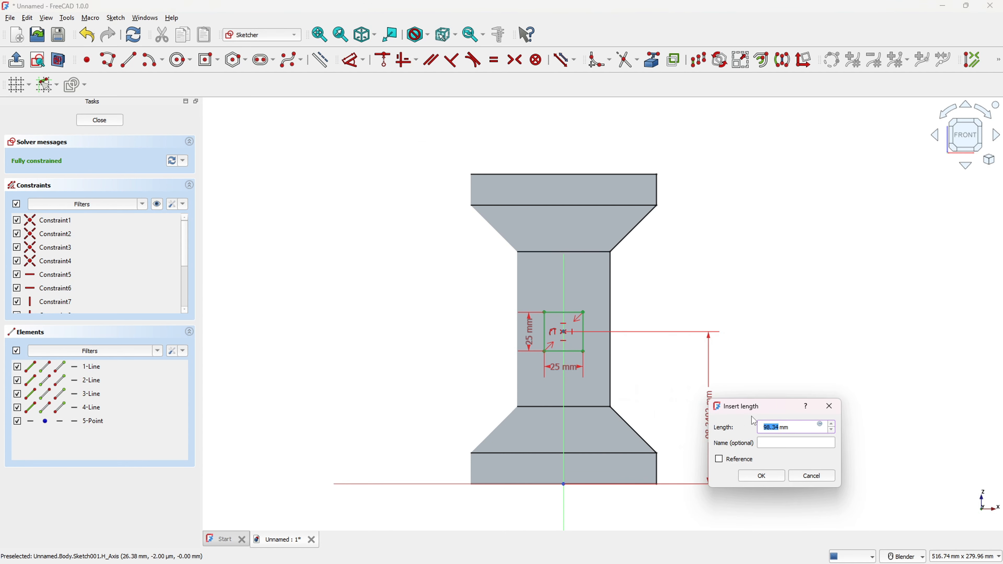
pyautogui.write('100')
pyautogui.press('Return')
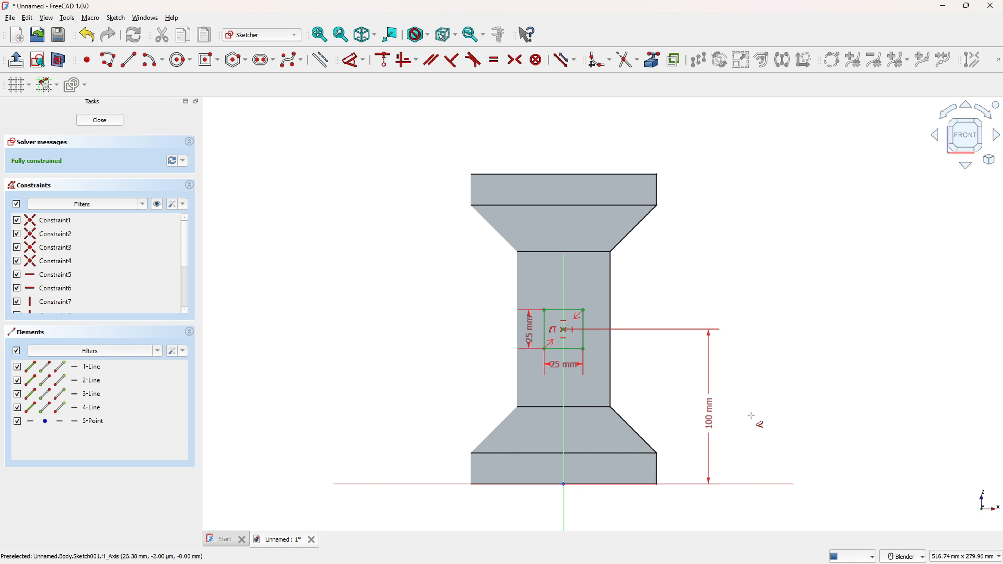
pyautogui.click(17, 61)
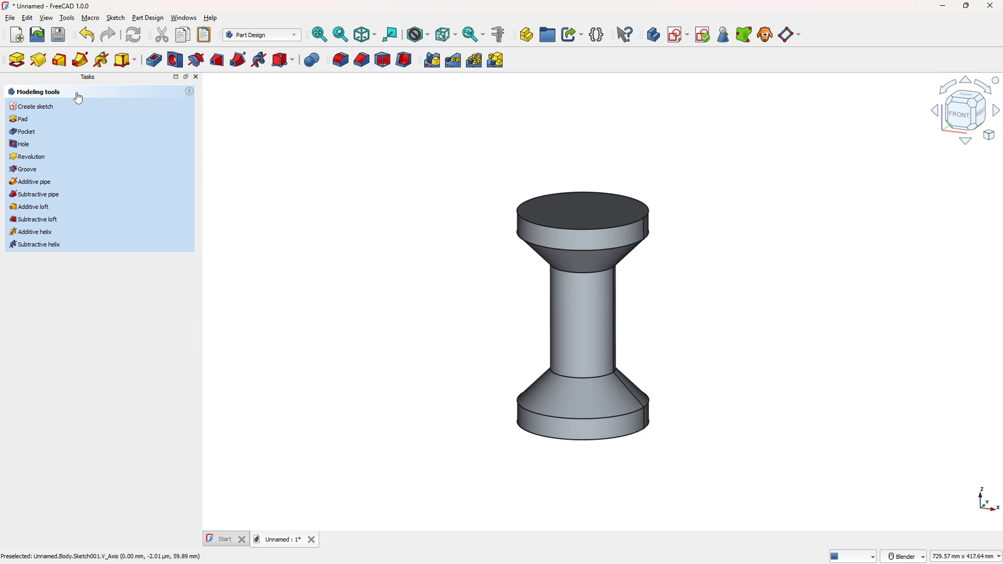
# - Pocket the square sketch through all, symmetric to its plane, to cut the opening across the spool's core
pyautogui.click(154, 60)
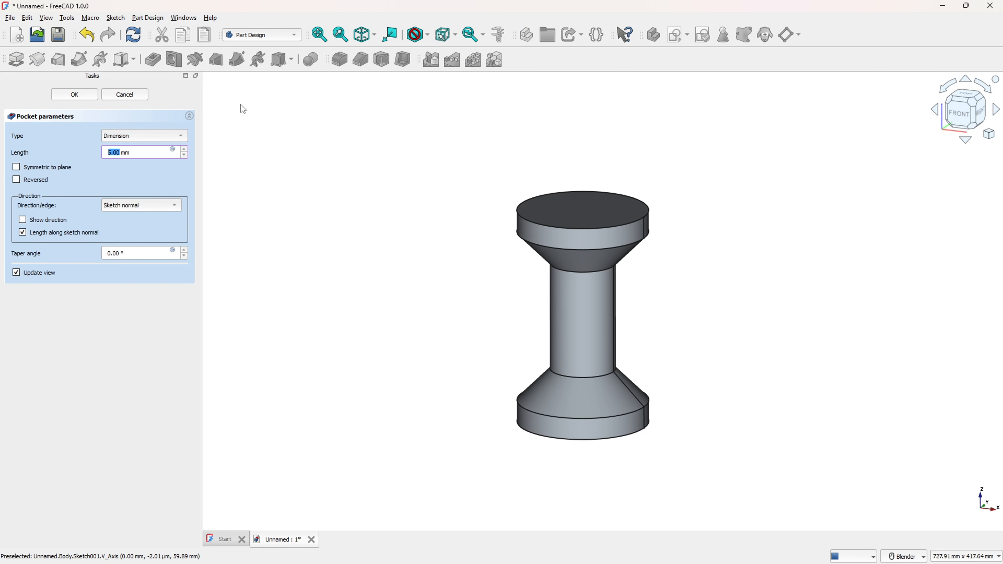
pyautogui.click(122, 138)
pyautogui.click(133, 146)
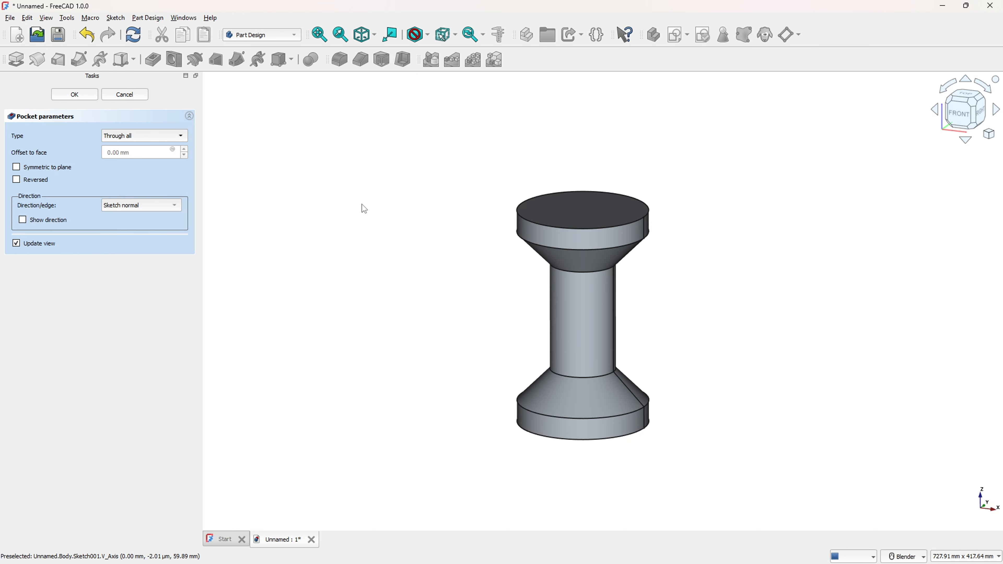
pyautogui.moveTo(506, 299)
pyautogui.mouseDown(button='middle')
pyautogui.moveTo(489, 294)
pyautogui.moveTo(622, 325)
pyautogui.mouseUp(button='middle')
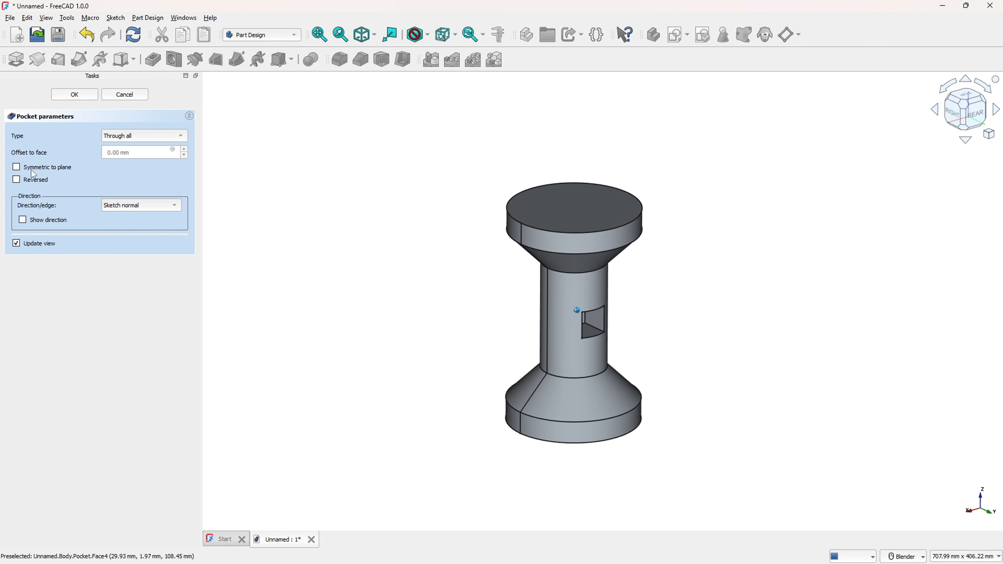
pyautogui.click(16, 167)
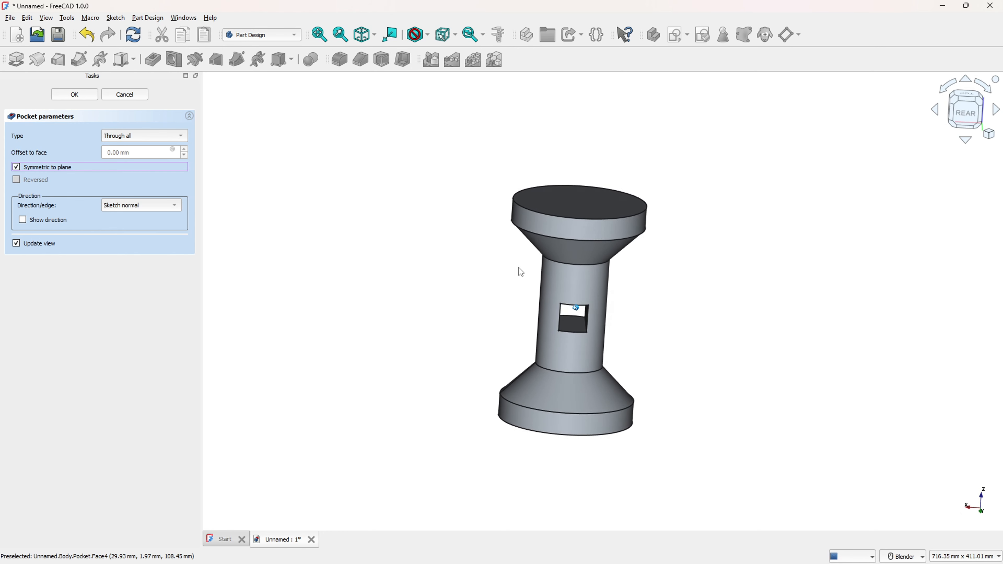
pyautogui.moveTo(521, 272); pyautogui.dragTo(573, 317, button='middle')
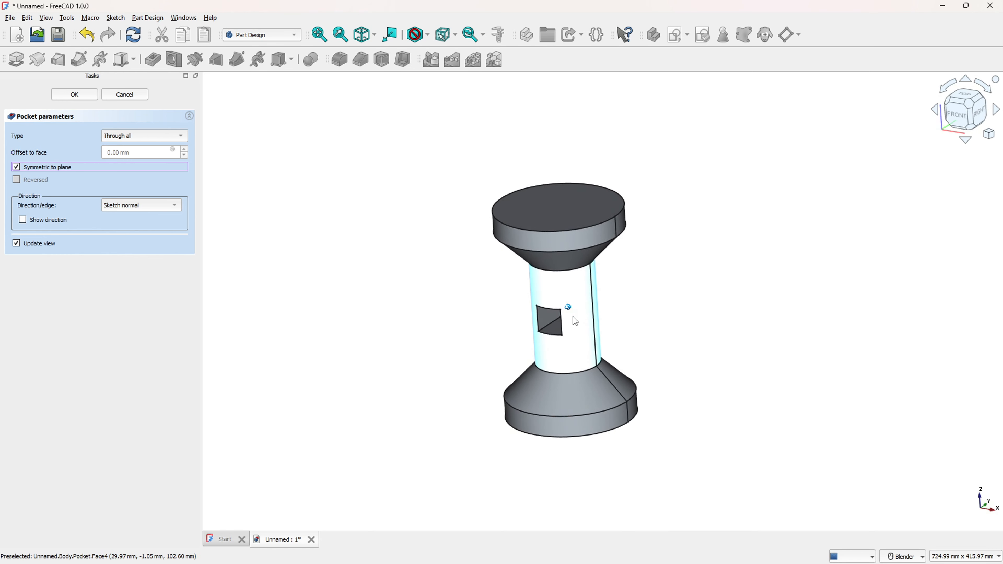
pyautogui.click(78, 100)
# - Create a new sketch on the spool's top circular face and align the top view with the sketch axes upright
pyautogui.moveTo(302, 175); pyautogui.dragTo(538, 201, button='middle')
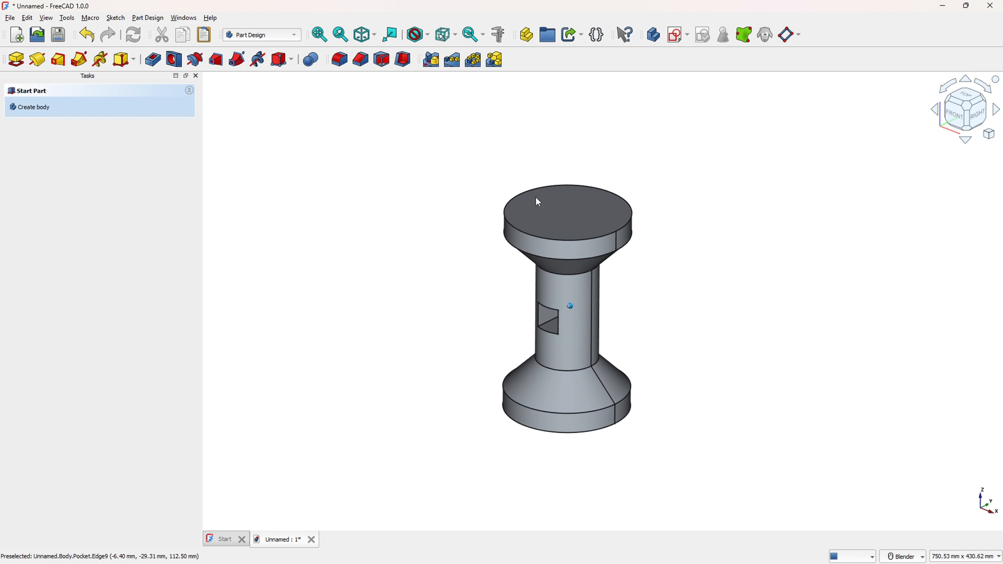
pyautogui.click(563, 212)
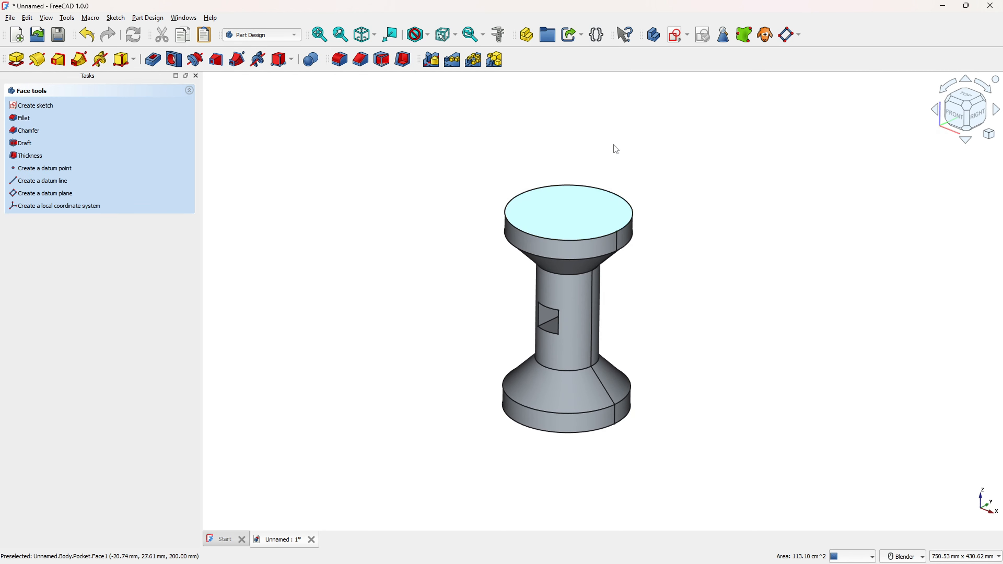
pyautogui.click(679, 35)
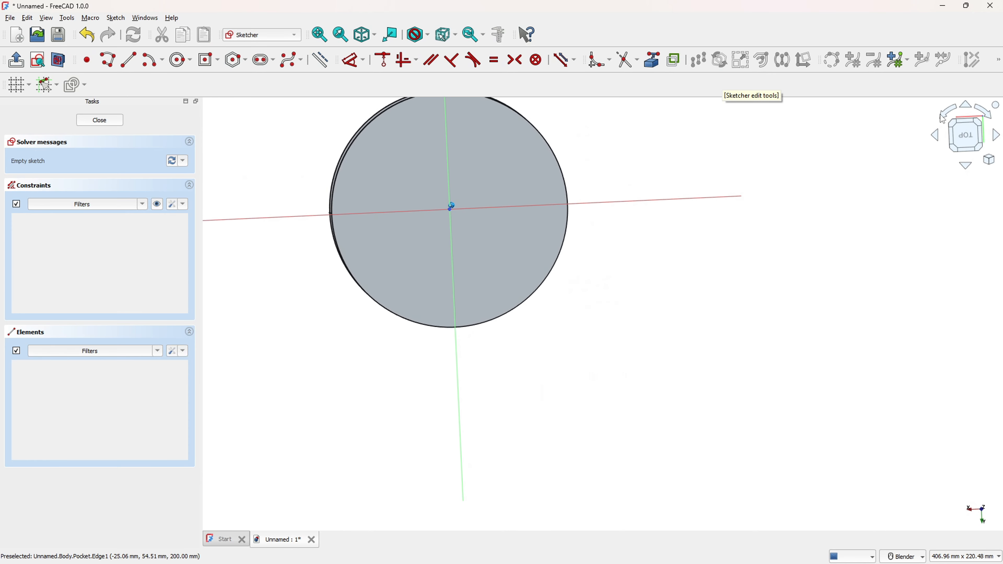
pyautogui.click(951, 115)
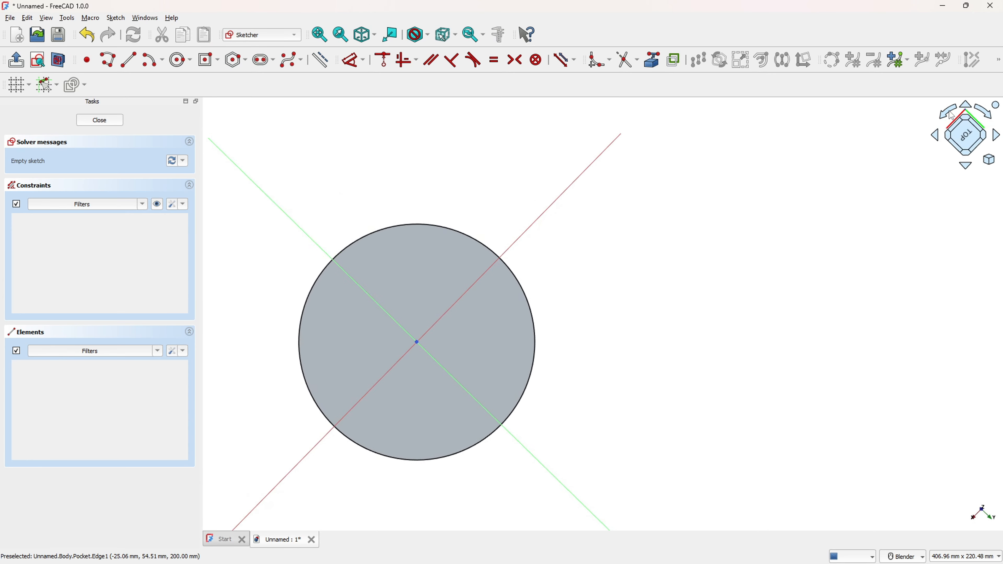
pyautogui.click(951, 115)
pyautogui.click(950, 116)
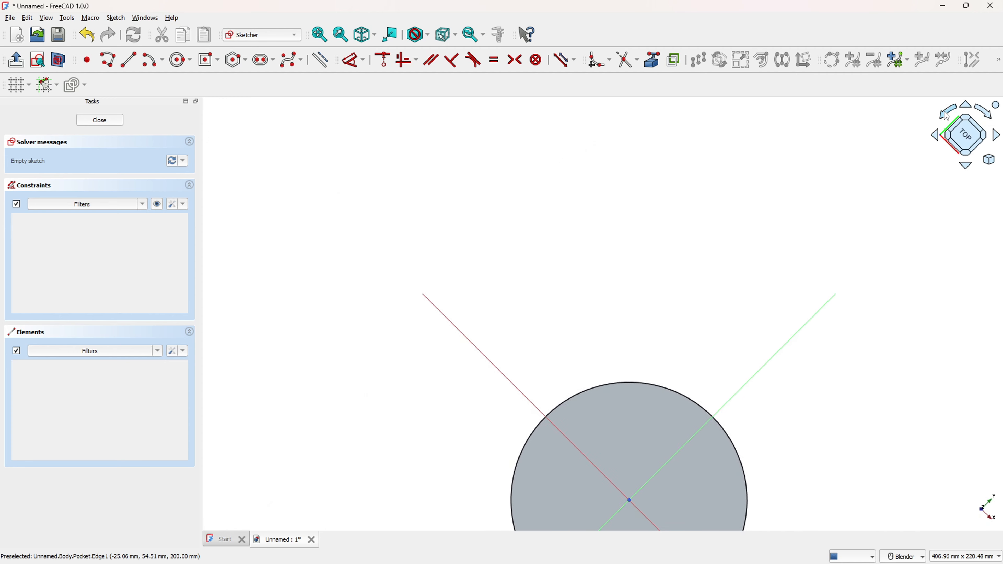
pyautogui.click(957, 149)
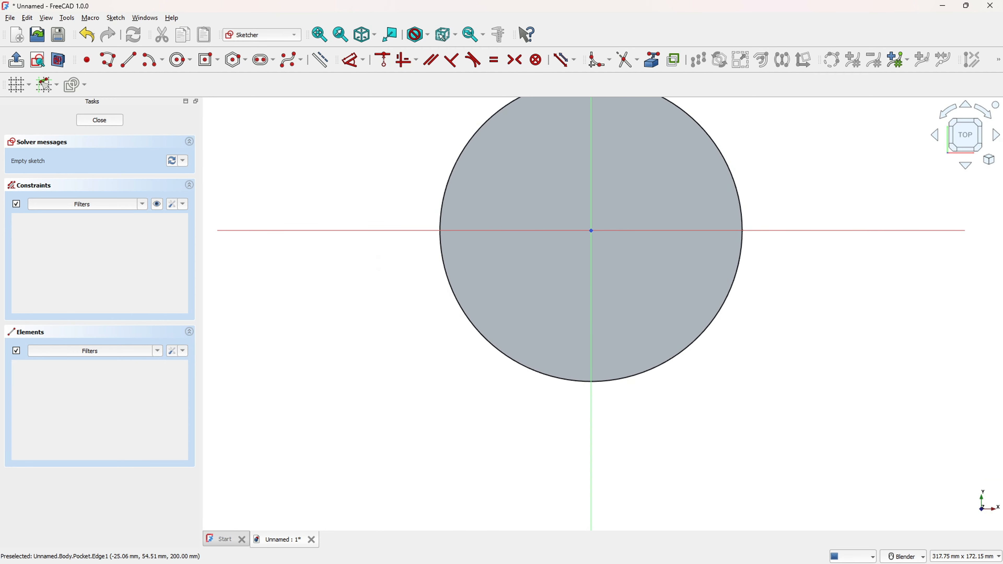
# - Switch to the PDF drawing and mark the central through hole in the isometric view and its diameter dimension
pyautogui.hotkey('alt', 'Tab')
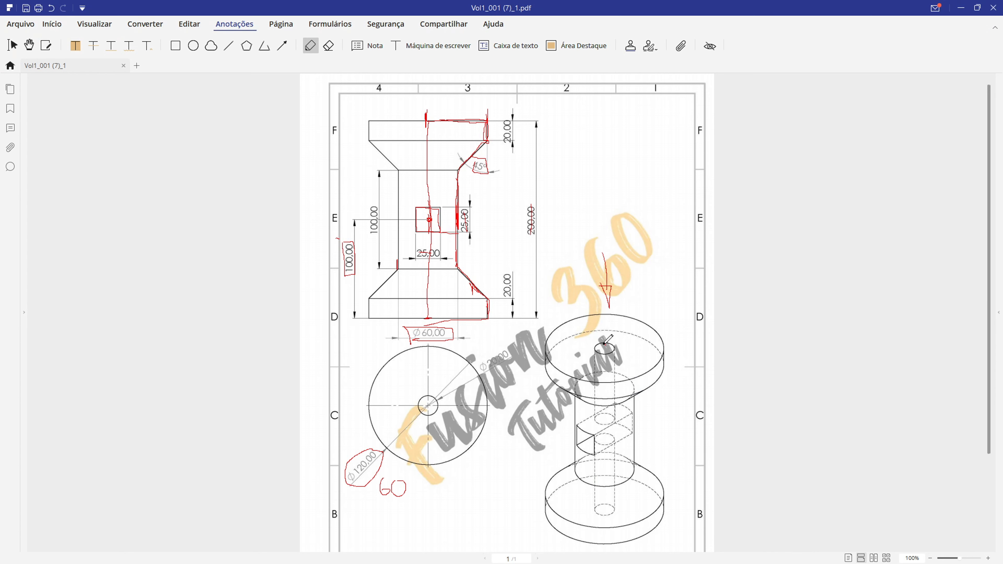
pyautogui.moveTo(604, 344); pyautogui.dragTo(613, 522)
pyautogui.moveTo(489, 355)
pyautogui.mouseDown()
pyautogui.moveTo(522, 366)
pyautogui.moveTo(483, 371)
pyautogui.mouseUp()
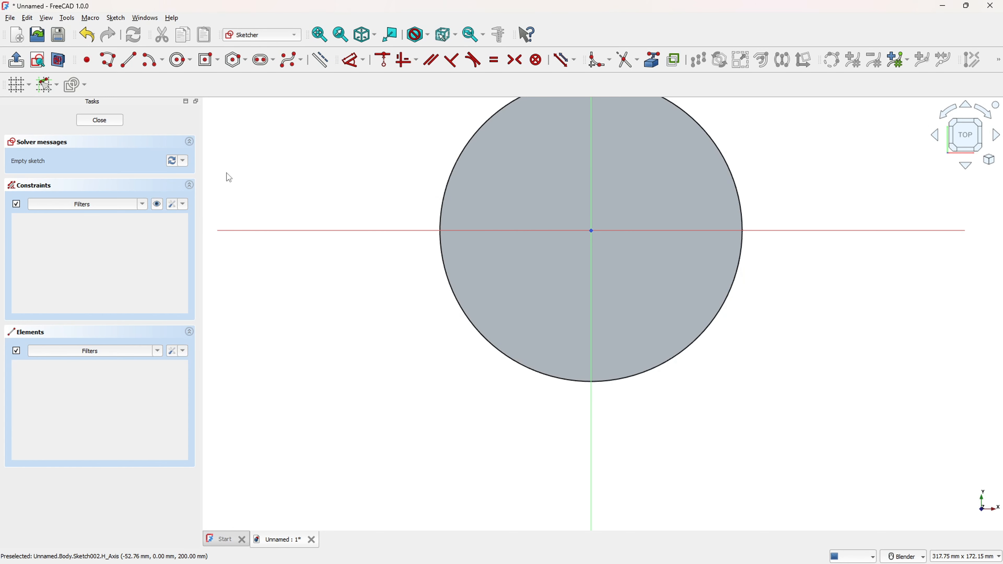
# - Return to FreeCAD, draw a 20 mm diameter circle centered on the sketch origin, and close the sketch
pyautogui.click(182, 64)
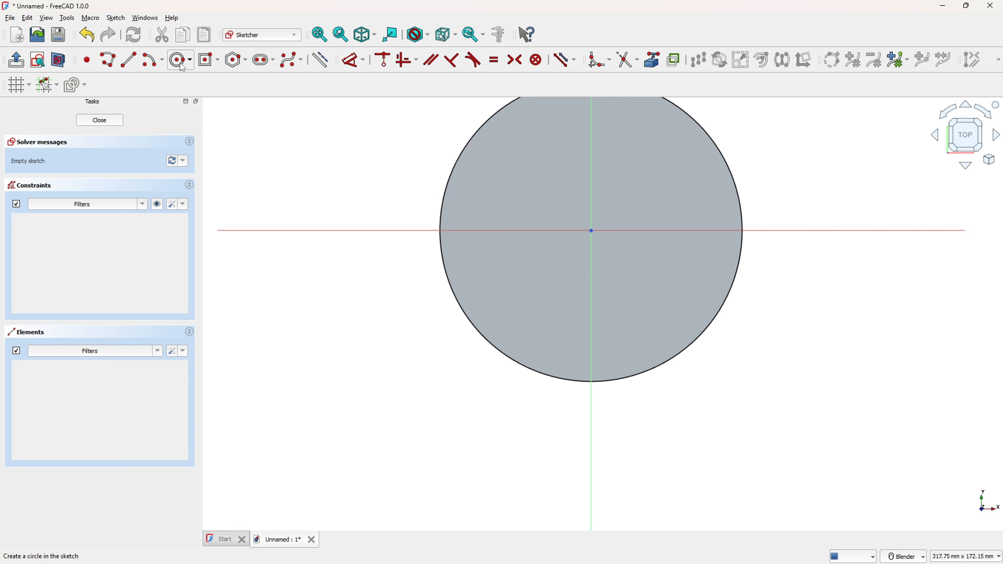
pyautogui.click(591, 231)
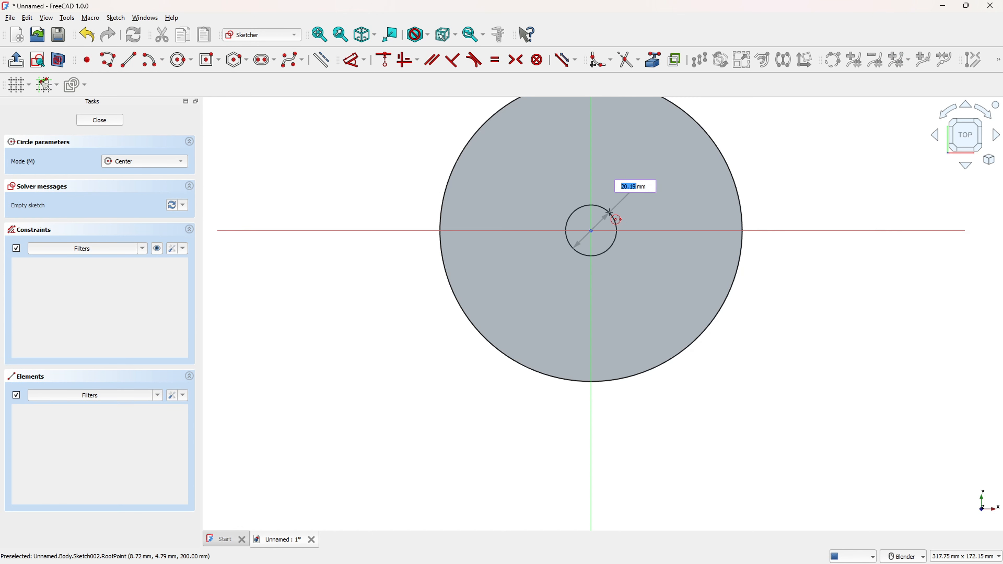
pyautogui.write('20')
pyautogui.press('Return')
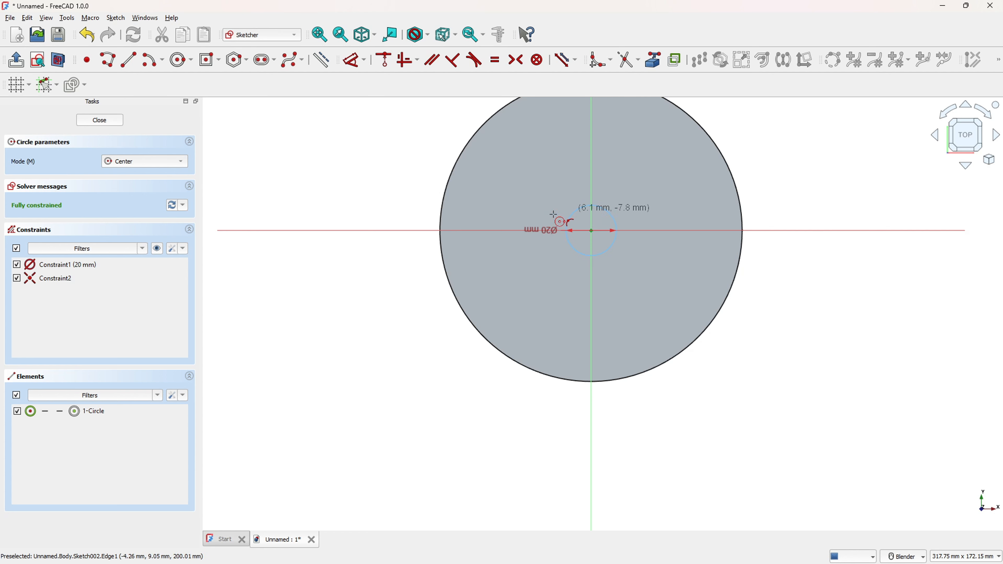
pyautogui.click(17, 60)
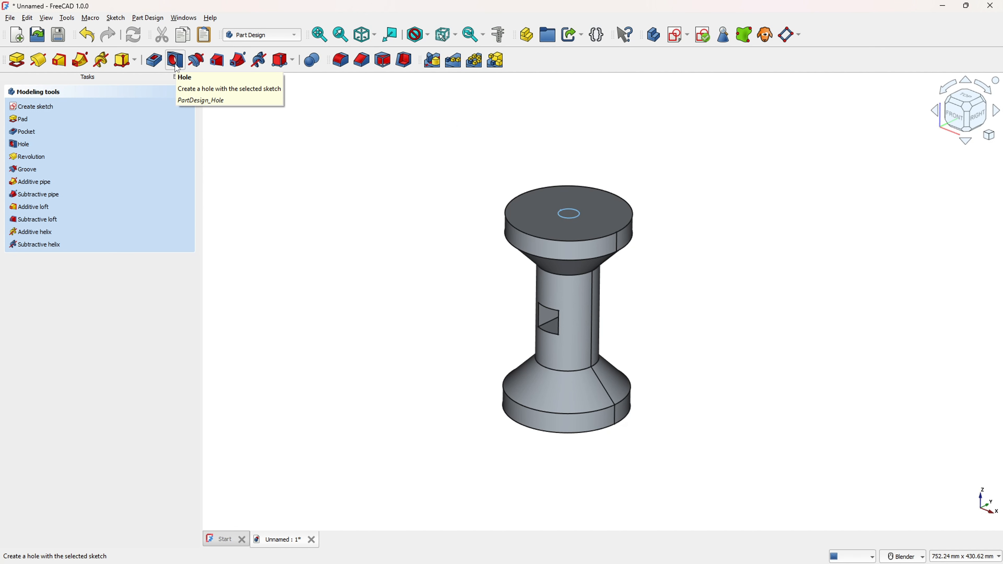
# - Pocket the circle through all to cut the axial hole along the spool, and show the part in isometric view
pyautogui.click(154, 66)
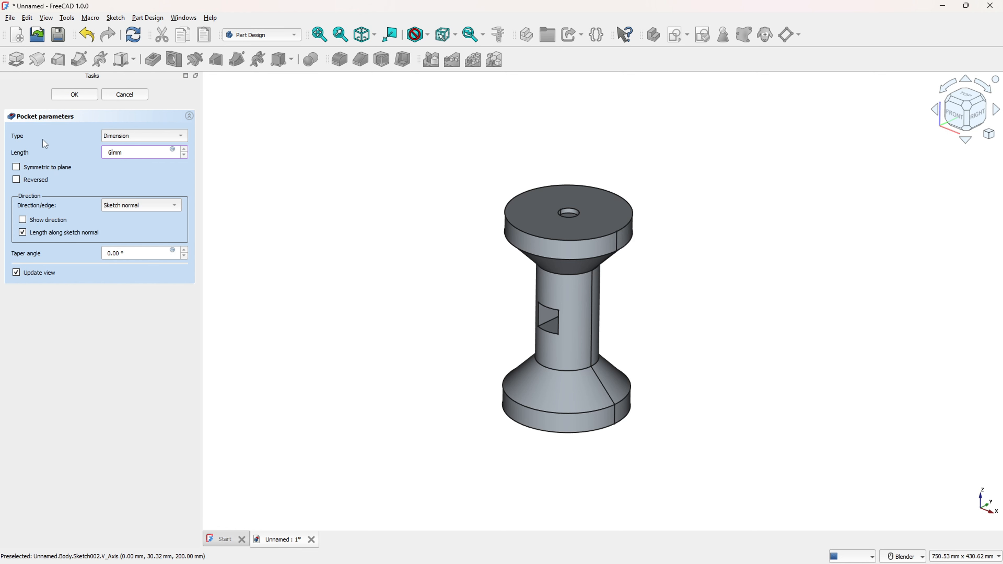
pyautogui.click(115, 138)
pyautogui.click(143, 147)
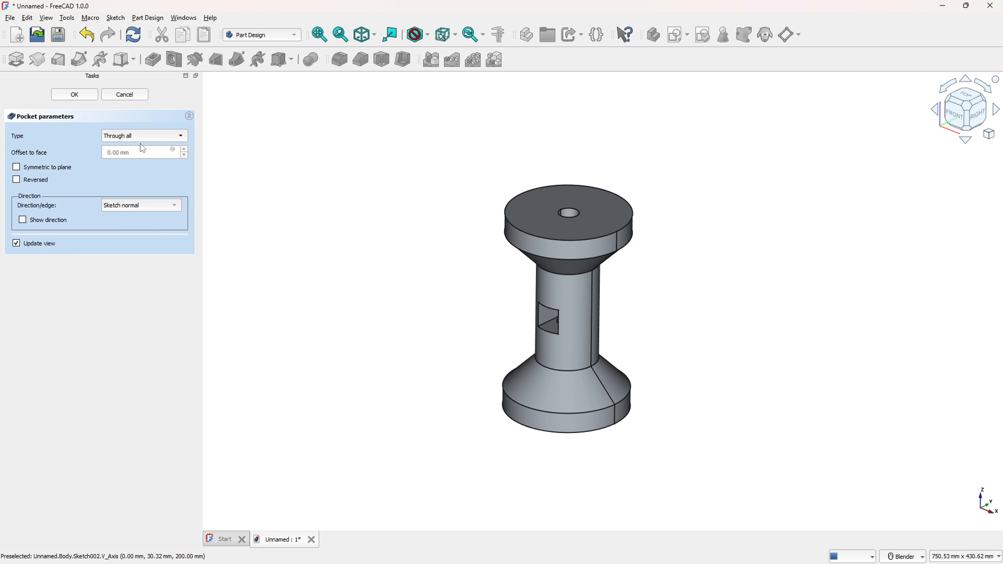
pyautogui.press('2')
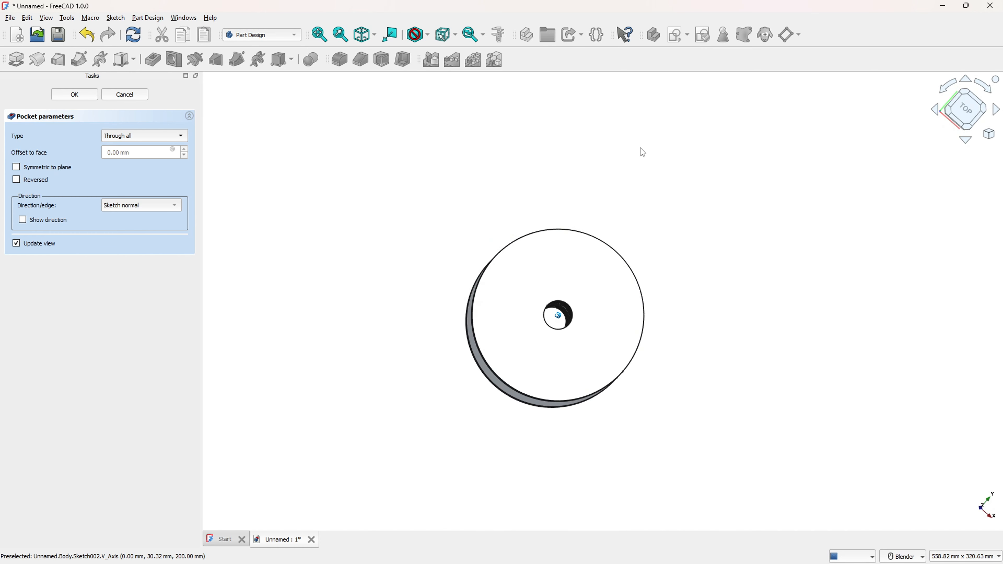
pyautogui.press('0')
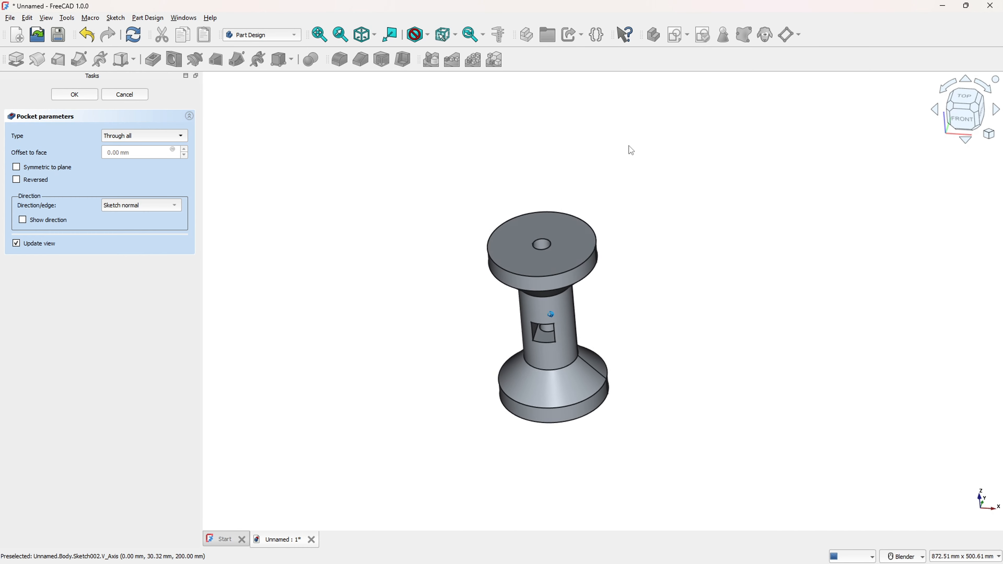
pyautogui.press('Return')
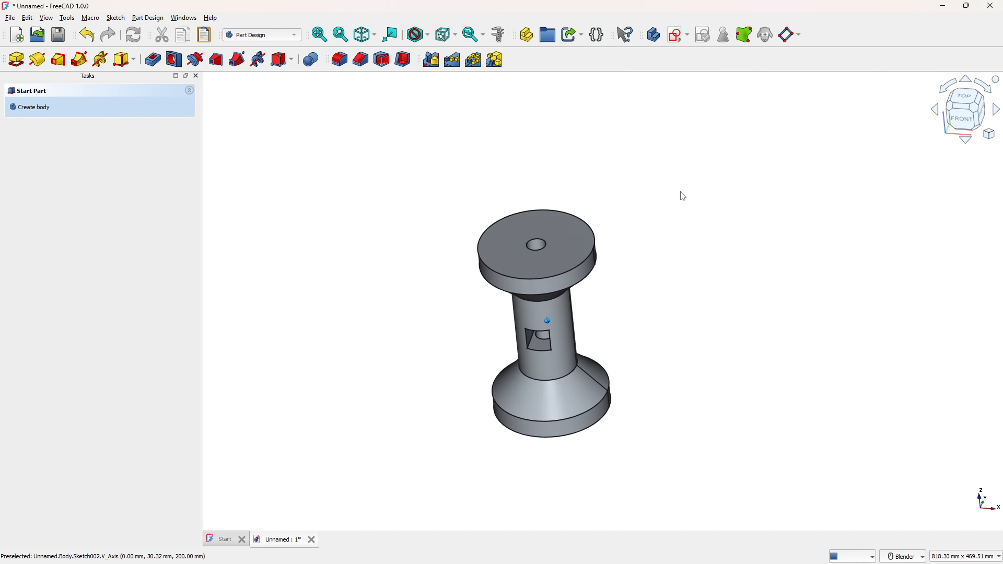
pyautogui.click(972, 107)
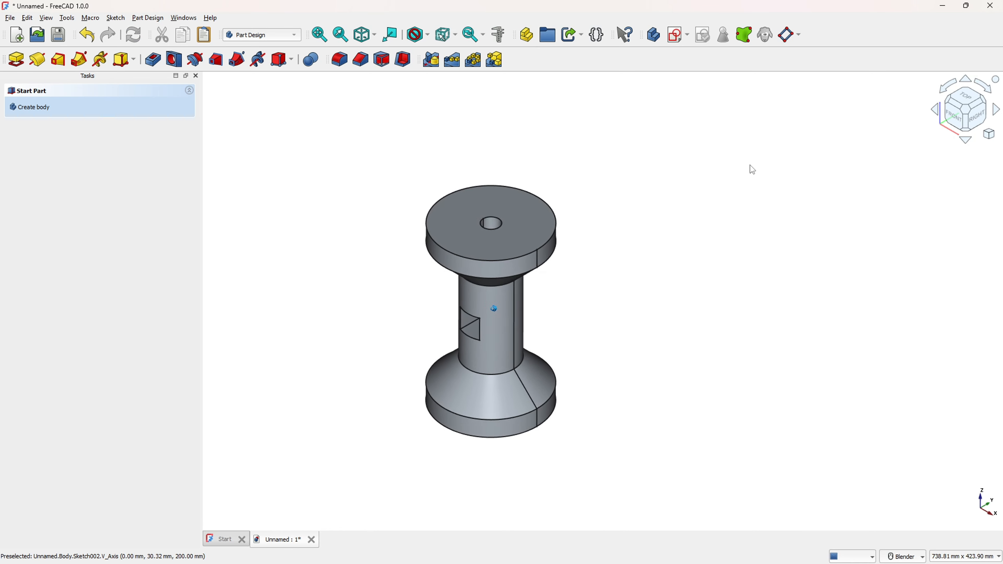